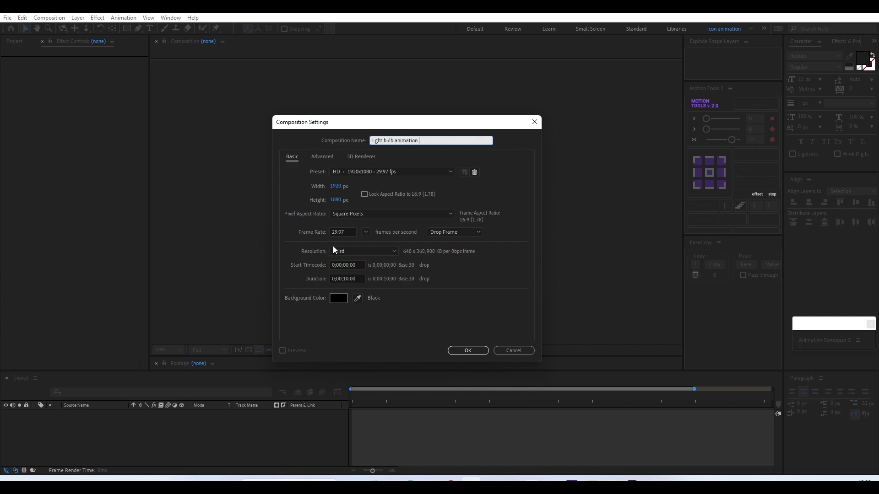
- Create the 1920x1080 composition "Lght bulb animation" and import the bulb.png image into the project
key(Return)
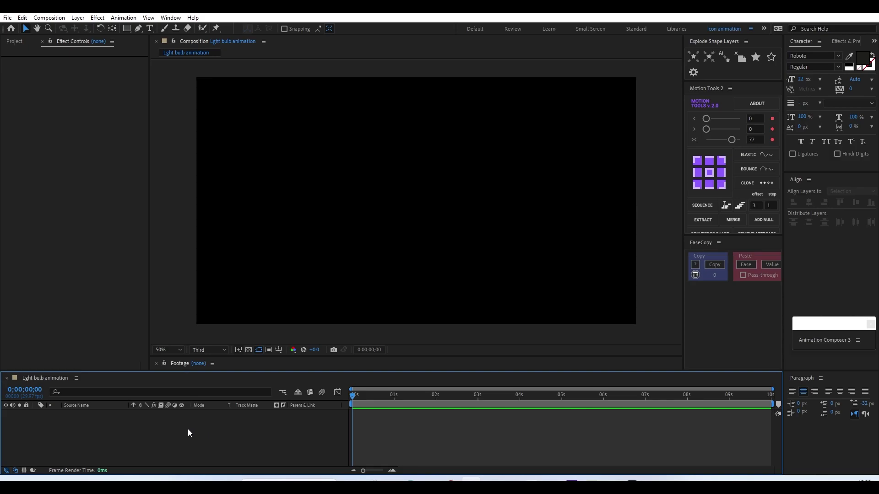
click(15, 42)
double_click(57, 165)
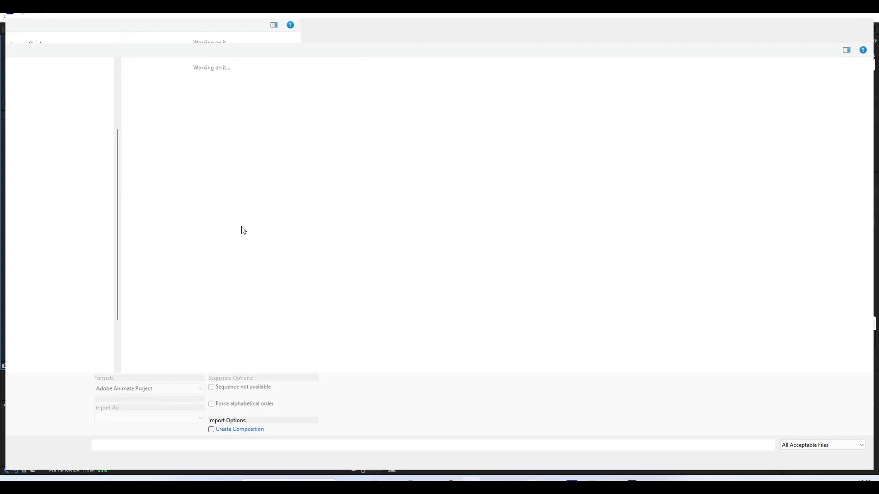
click(153, 85)
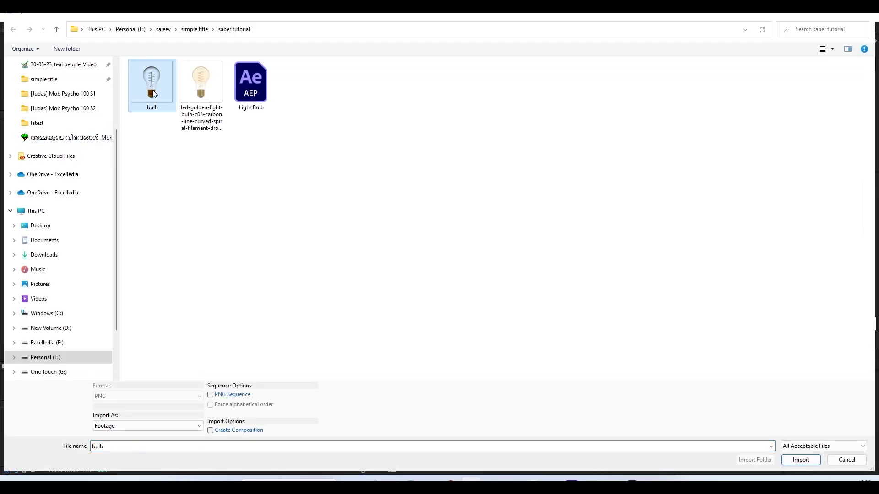
double_click(152, 84)
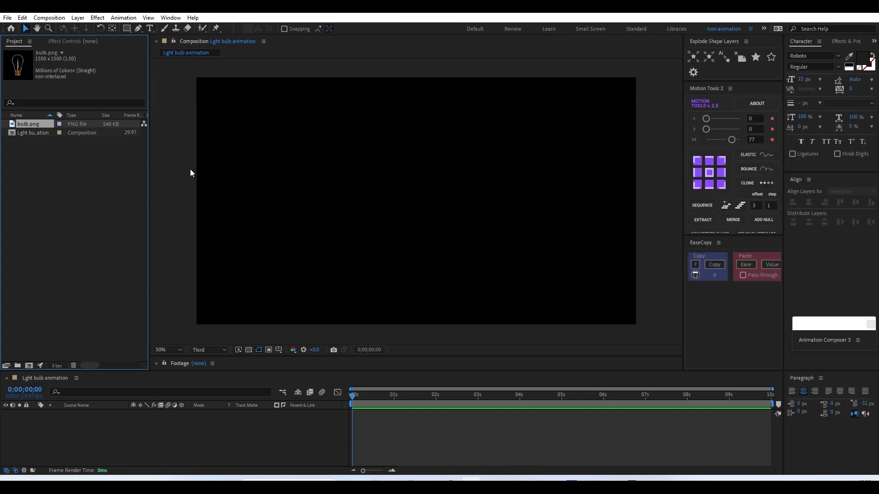
click(30, 152)
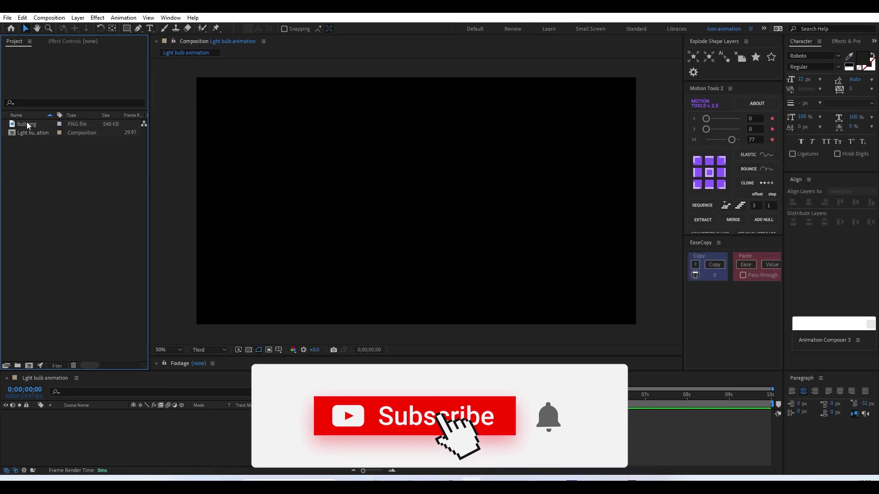
- Place bulb.png lower in the composition, centred horizontally, and lock its layer
click(26, 122)
drag(28, 125, 403, 213)
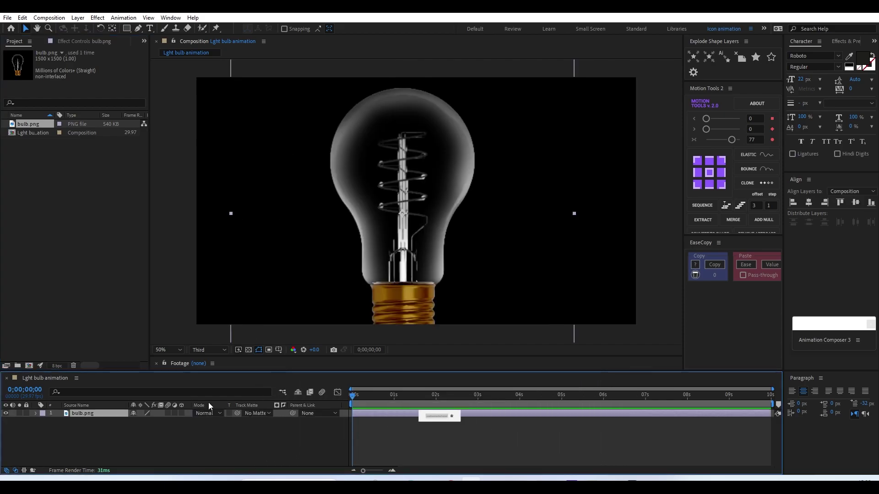
drag(400, 245, 419, 270)
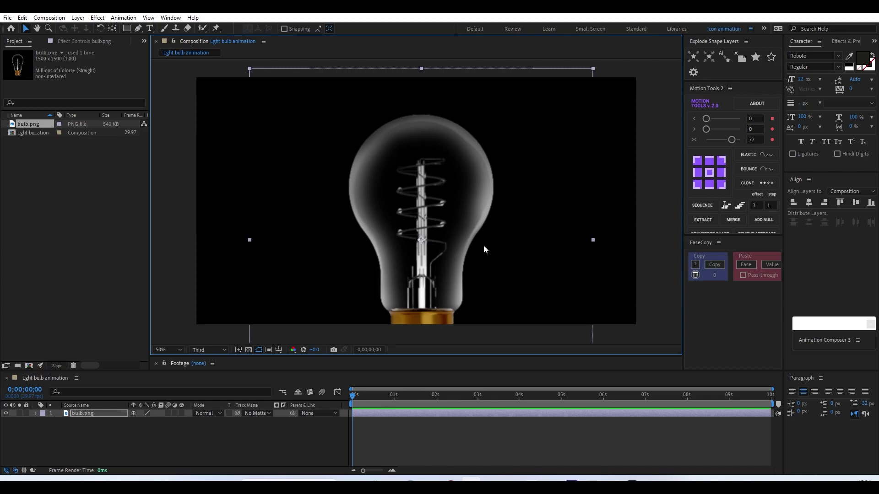
click(808, 204)
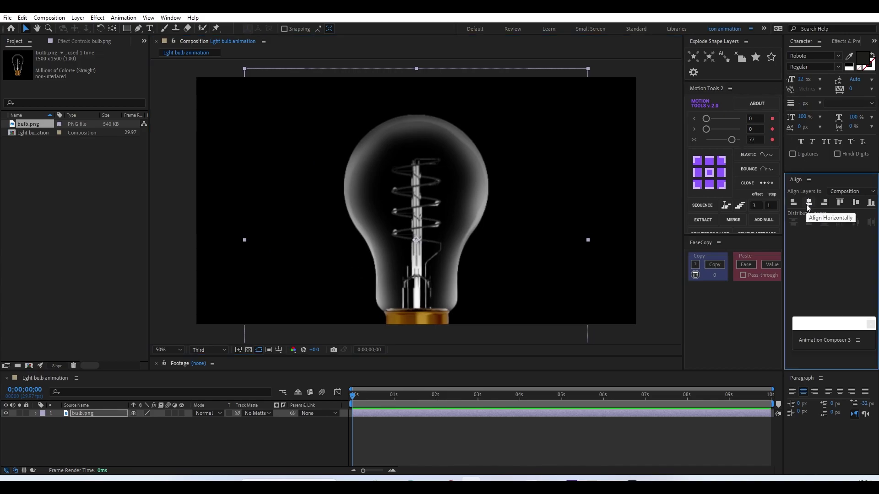
click(27, 412)
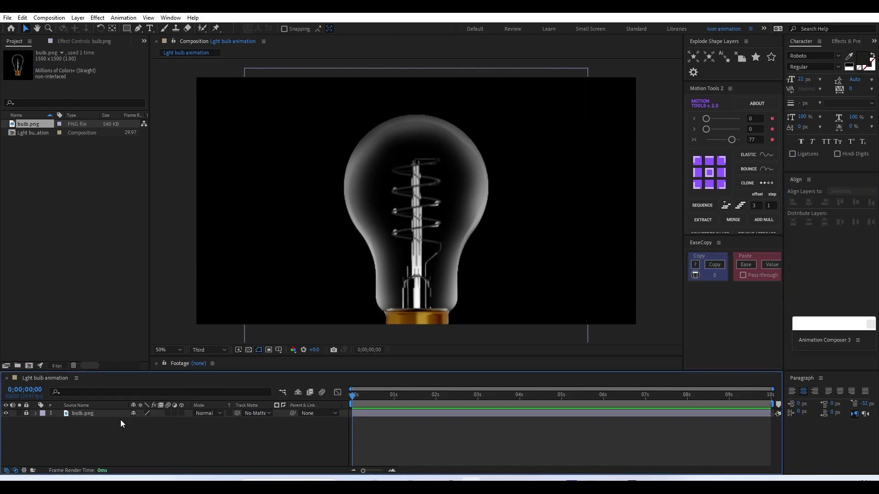
- Create a composition-sized solid layer named "saber" above the bulb layer
right_click(109, 436)
mouse_move(211, 317)
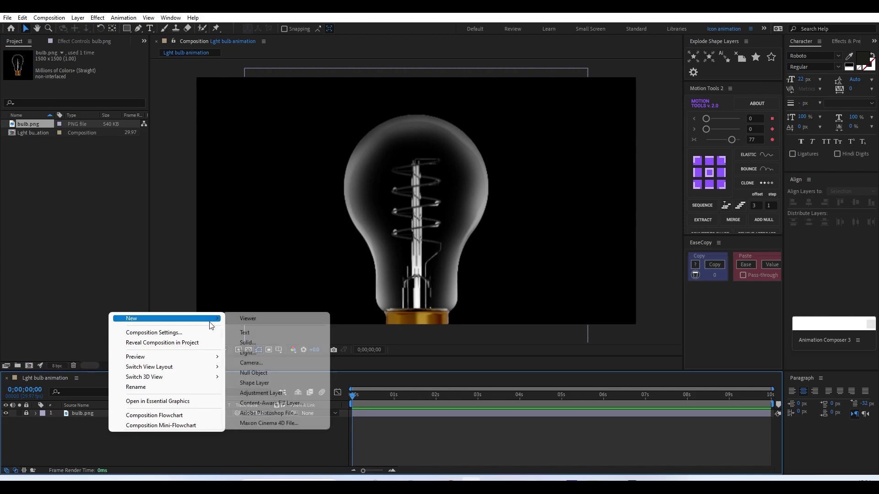
click(256, 343)
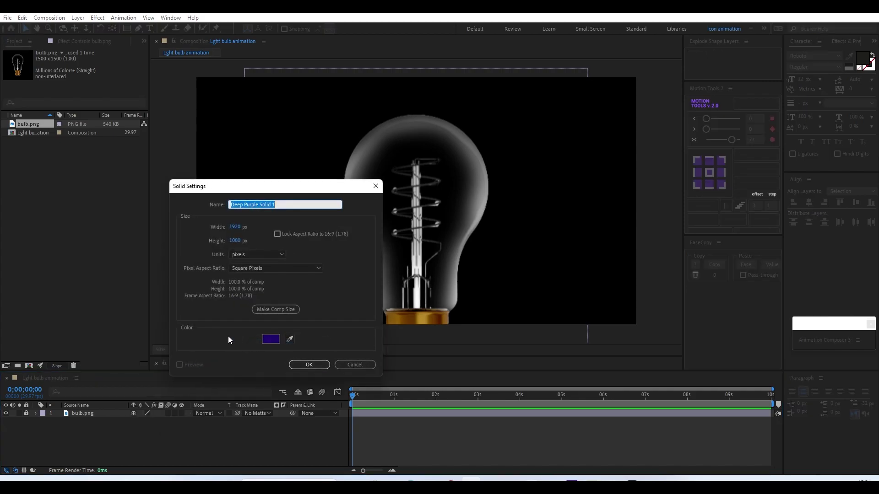
text(saber)
key(Return)
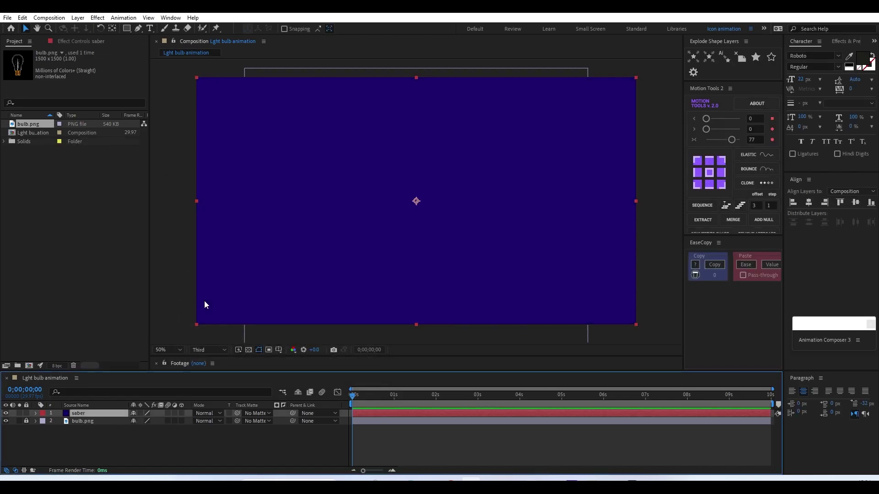
- Find the Saber effect and apply it to the saber solid
click(841, 42)
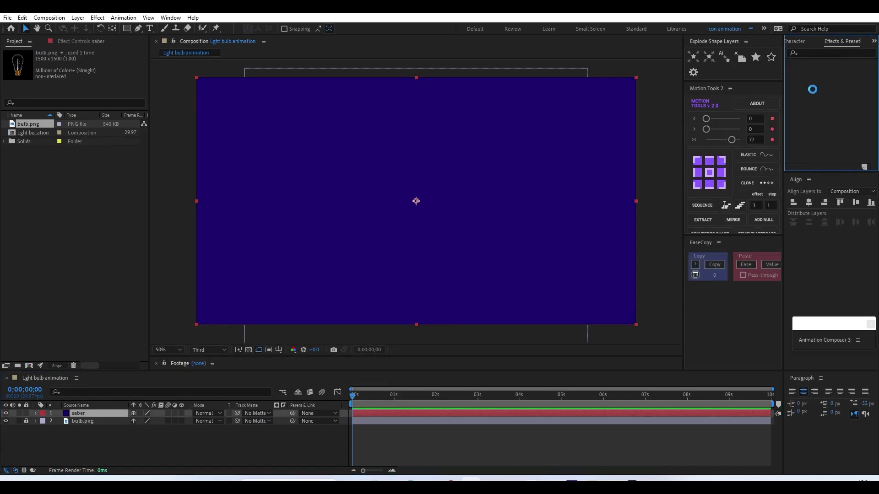
click(817, 53)
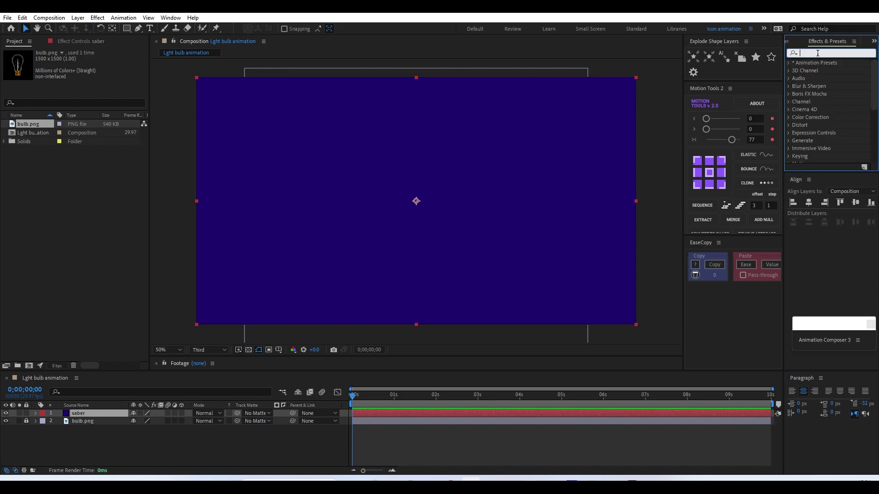
drag(803, 172, 804, 258)
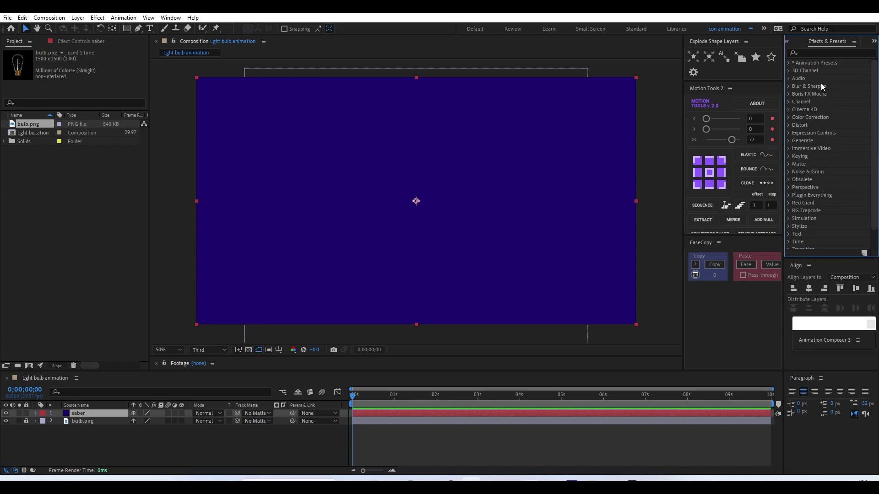
click(815, 54)
text(sab)
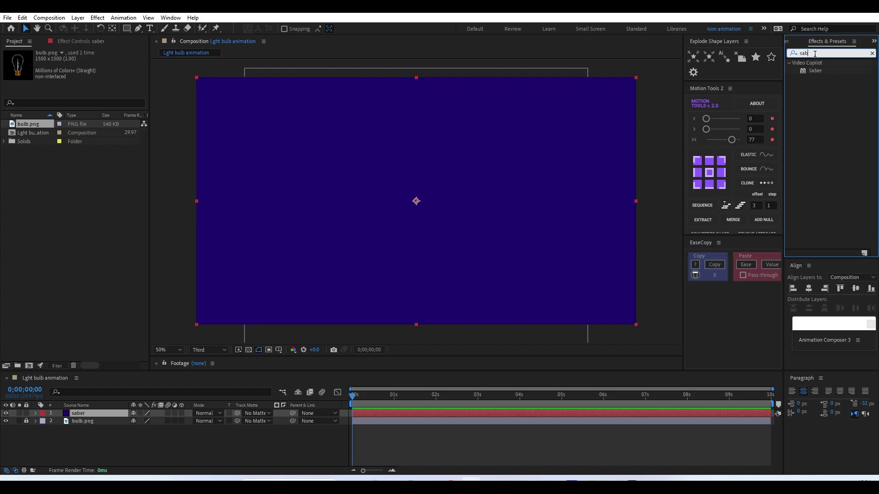
text(er)
drag(807, 72, 457, 177)
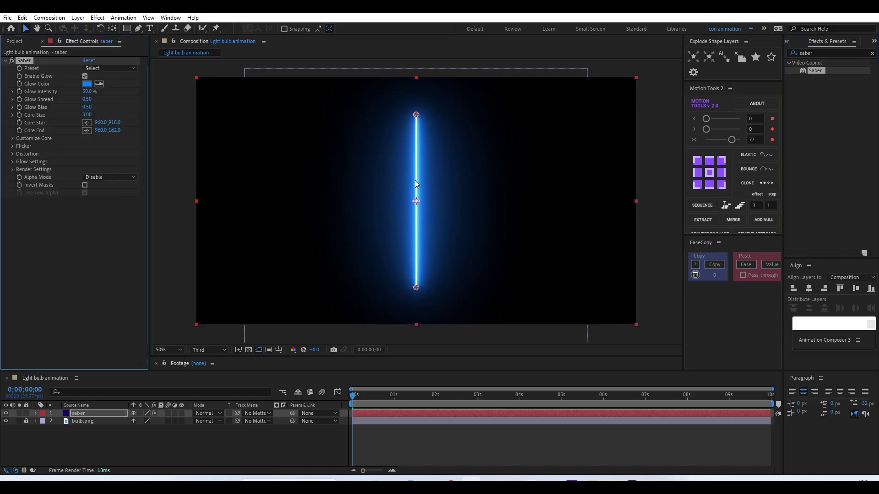
- Try the Default, Burning, Haze and Hot presets on the Saber effect
click(103, 70)
click(137, 29)
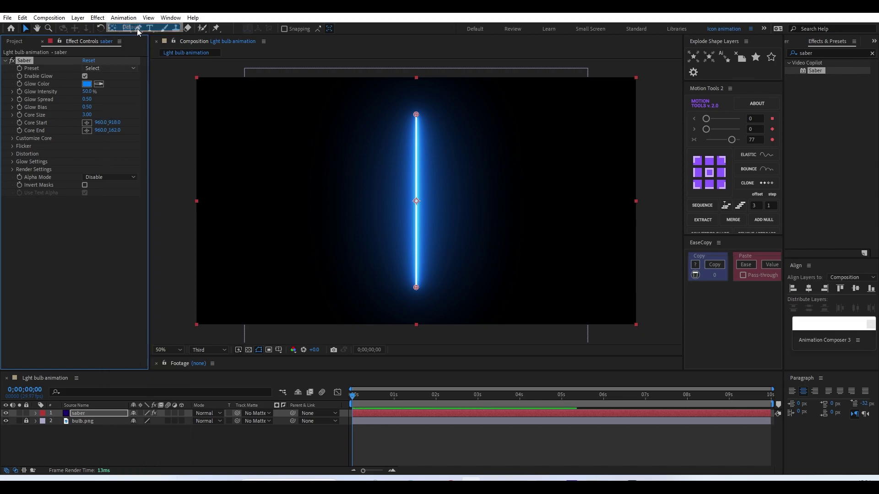
click(97, 70)
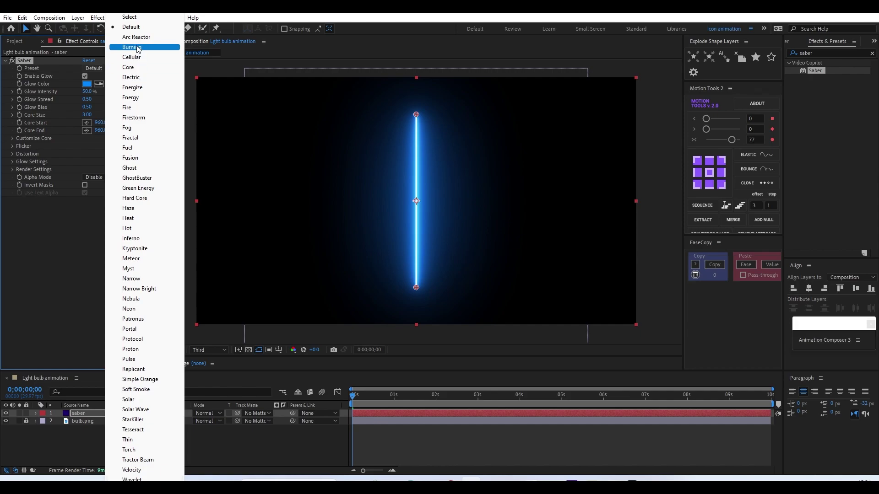
click(137, 48)
click(122, 67)
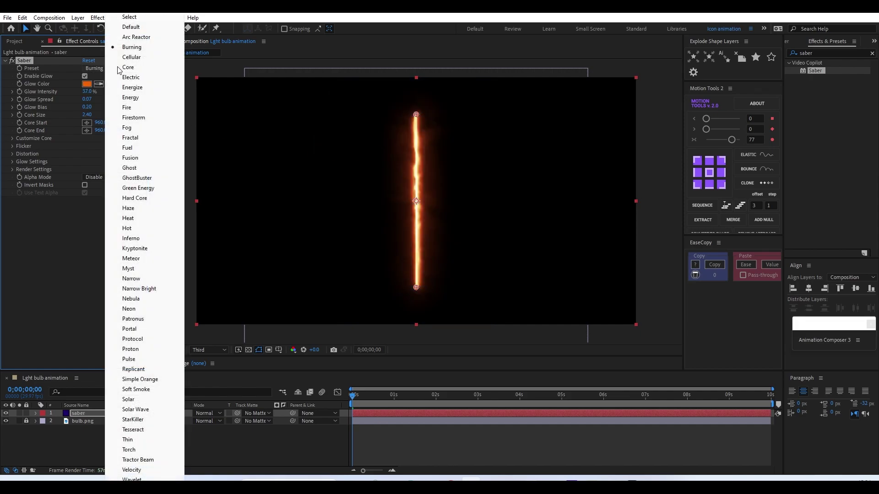
click(125, 209)
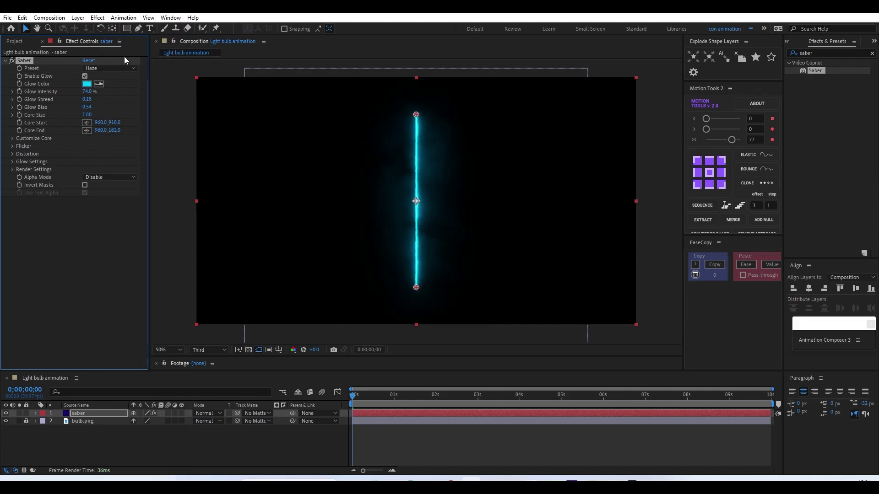
click(112, 70)
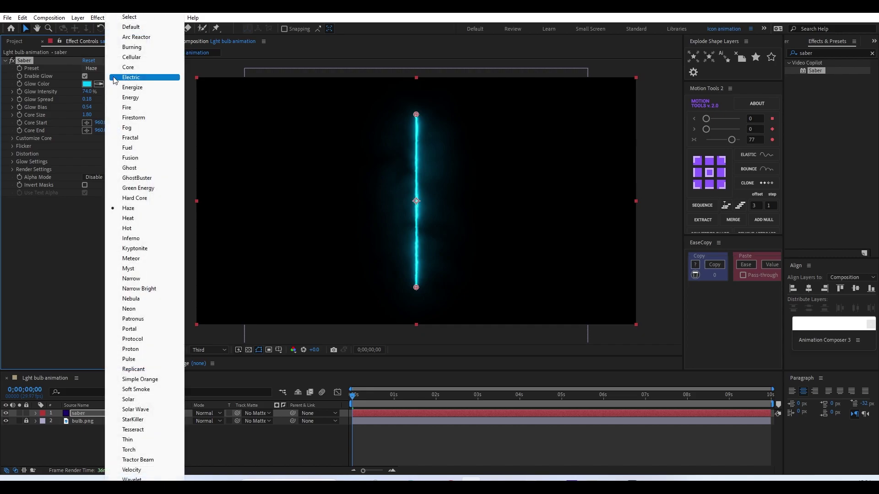
click(125, 231)
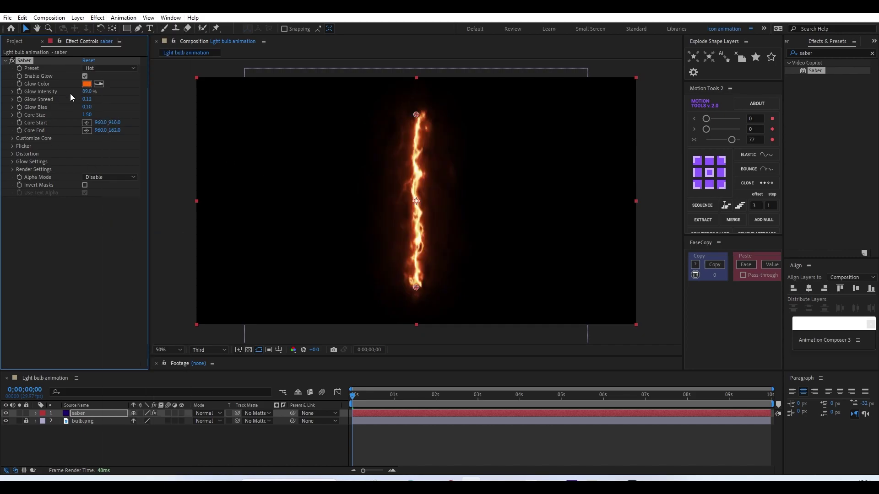
- Set the Saber preset to Electric and its glow color to orange FF9001
click(116, 68)
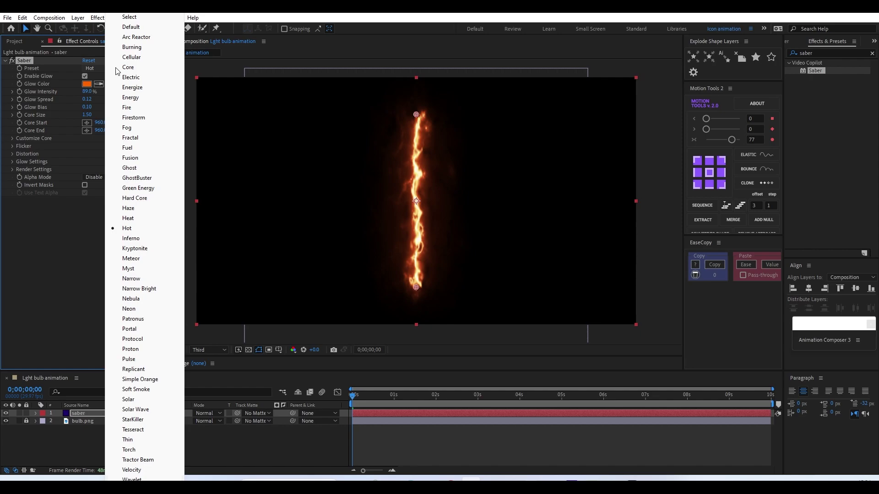
click(131, 77)
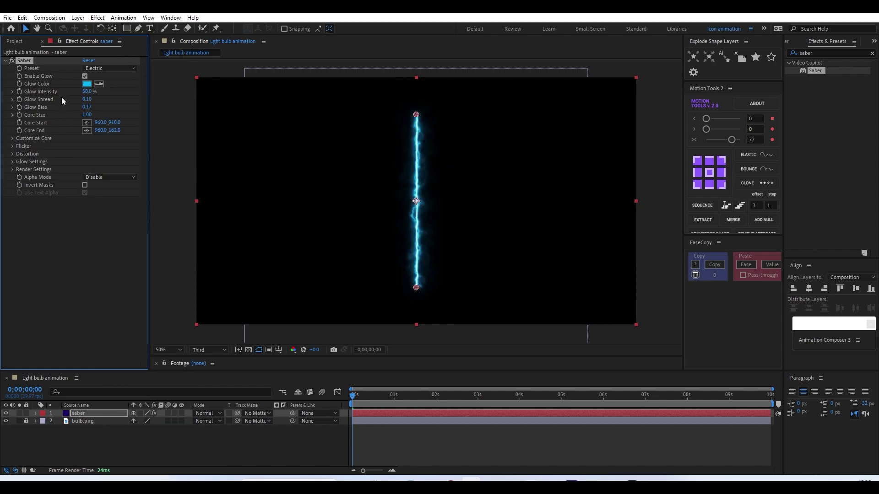
click(86, 84)
drag(191, 378, 191, 388)
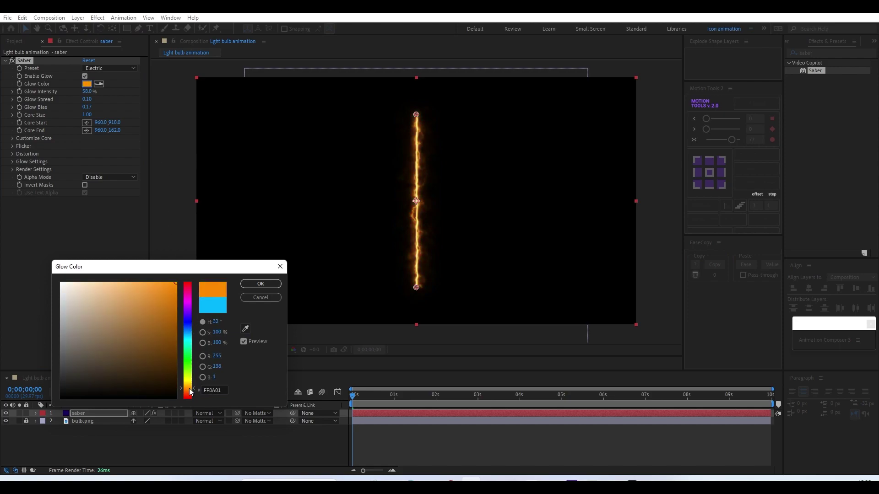
click(257, 284)
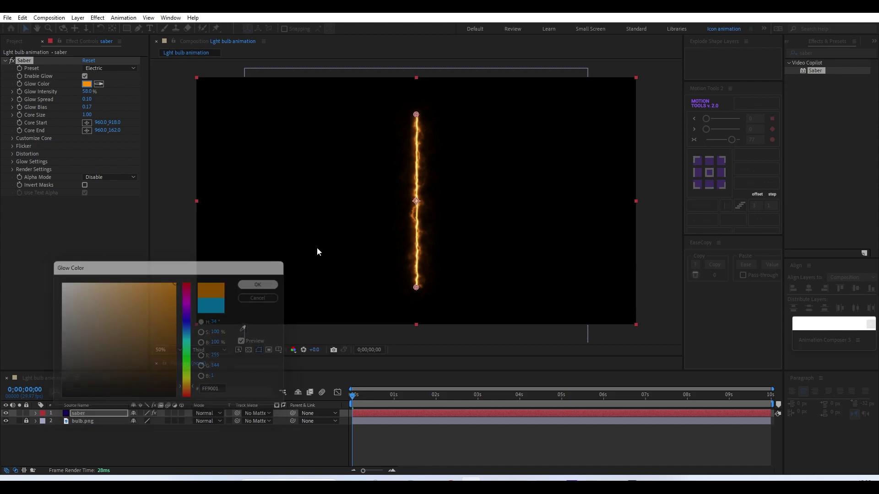
- Set the composition viewer's preview resolution to Full
scroll(409, 212, up, 4)
scroll(409, 210, down, 1)
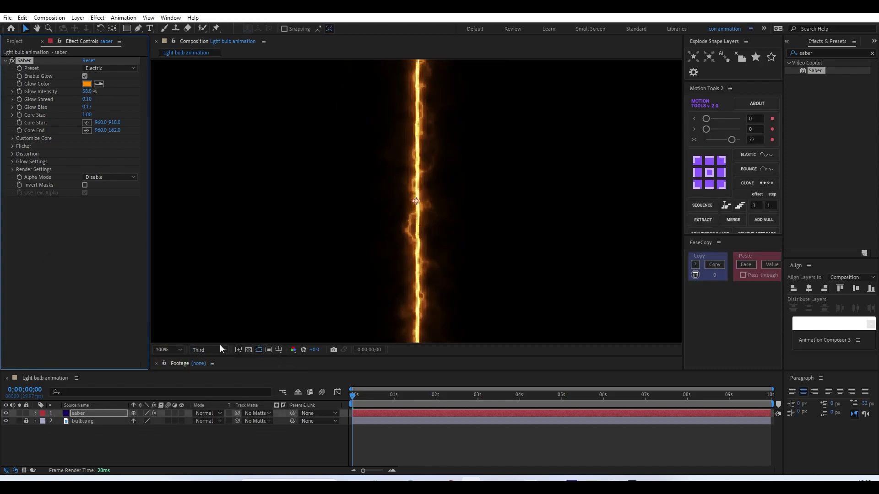
click(208, 350)
click(212, 371)
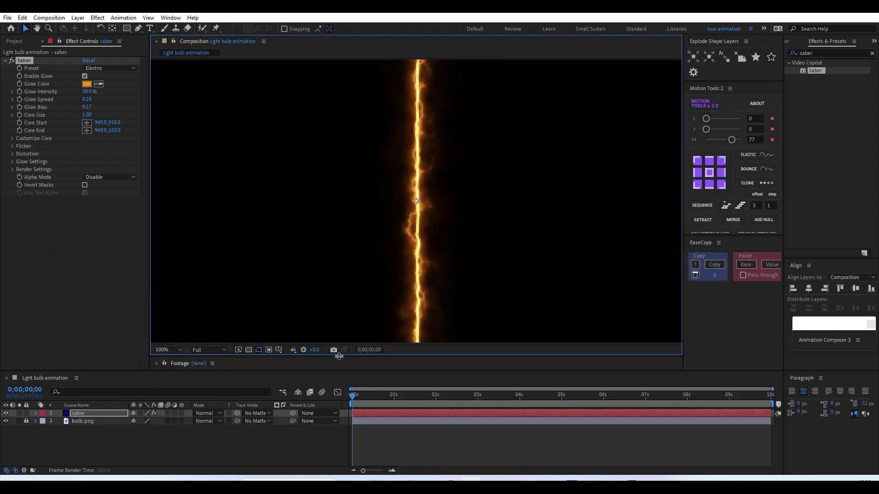
scroll(403, 254, up, 2)
scroll(411, 277, down, 3)
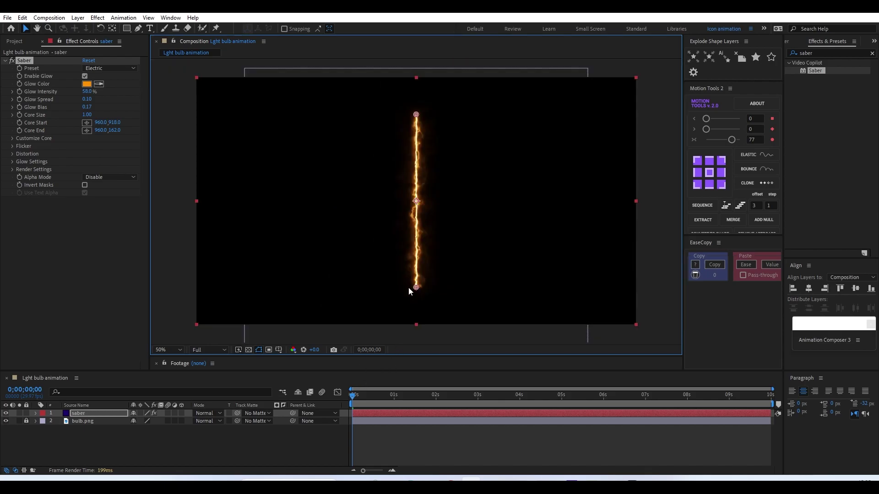
- Play back the start of the composition to check the Saber beam's motion
click(397, 440)
key(space)
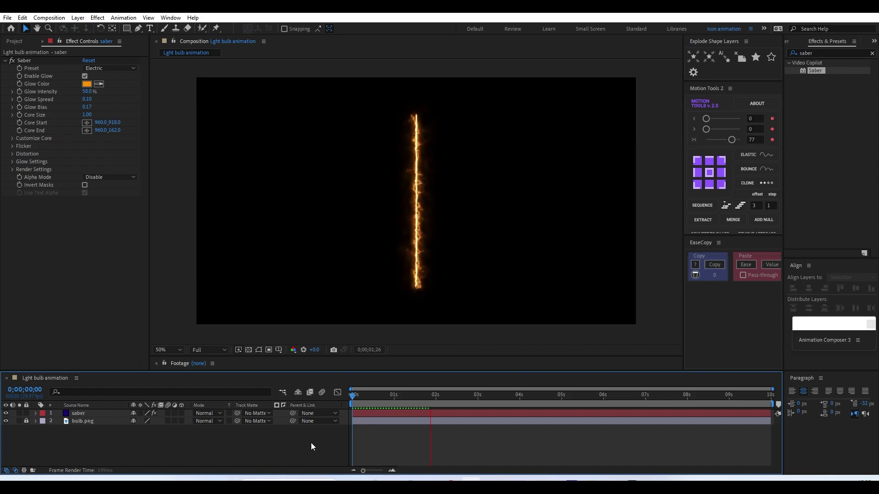
key(space)
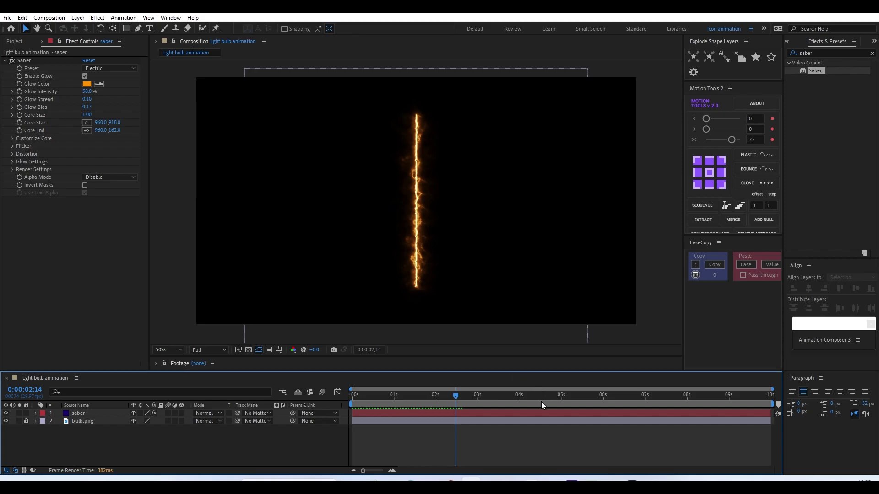
- End the work area at 5 seconds and preview the Saber beam within that range
click(555, 396)
click(562, 397)
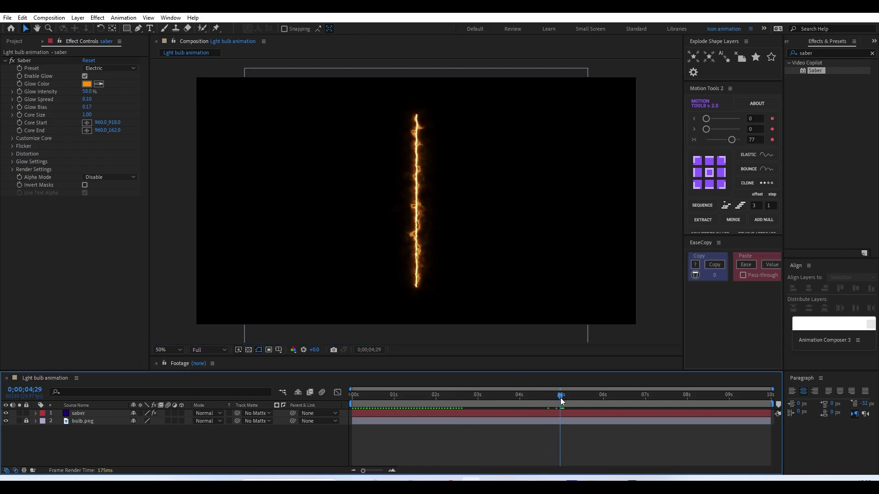
key(space)
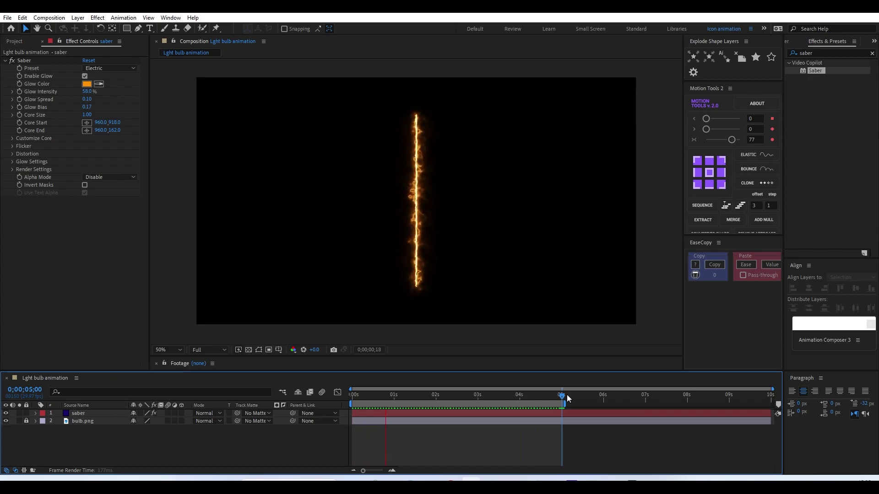
key(space)
scroll(418, 194, up, 2)
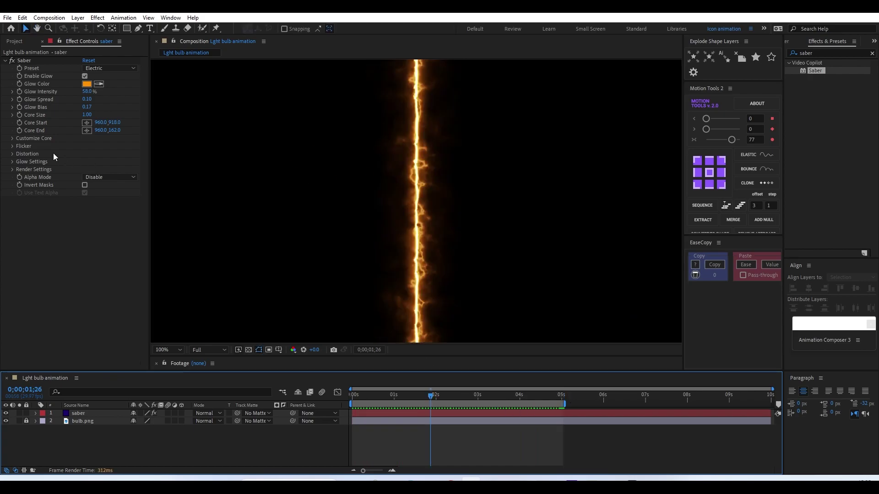
- Try Saber core sizes of 5 and 0.50, and return the core size to 1
click(11, 139)
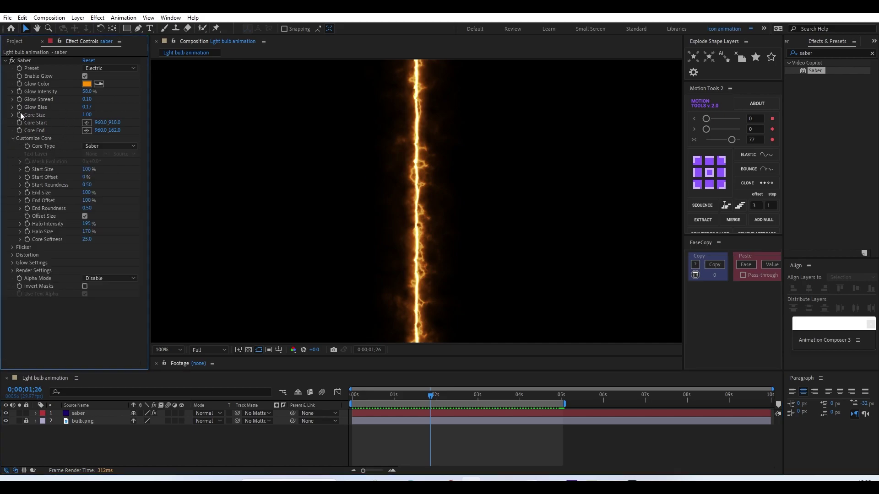
click(86, 114)
text(5)
key(Return)
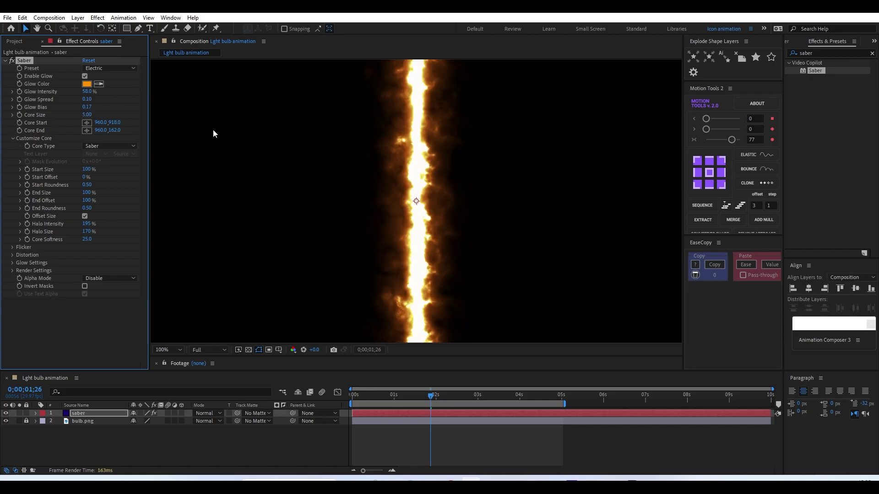
click(87, 115)
text(0.50)
key(Return)
click(87, 115)
text(1)
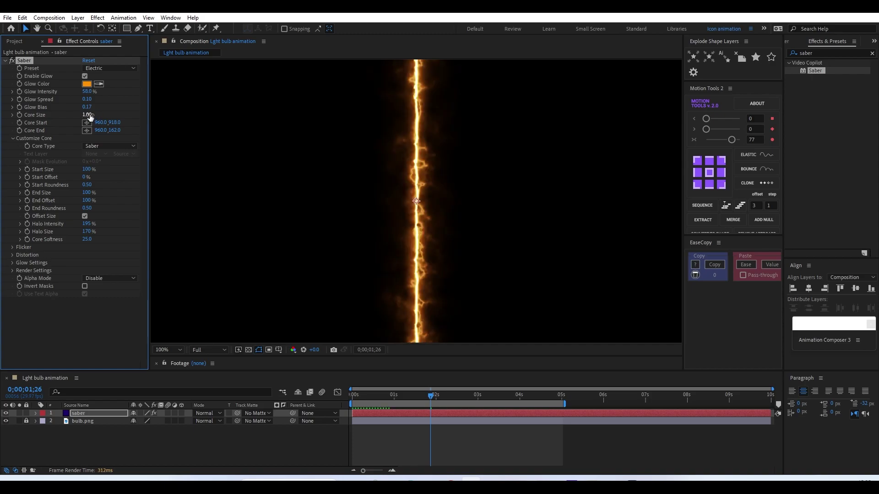
key(Return)
- Try different Glow Spread and Glow Bias values on the Saber effect and undo them
mouse_move(87, 100)
mouse_down()
mouse_move(118, 102)
mouse_move(83, 110)
mouse_up()
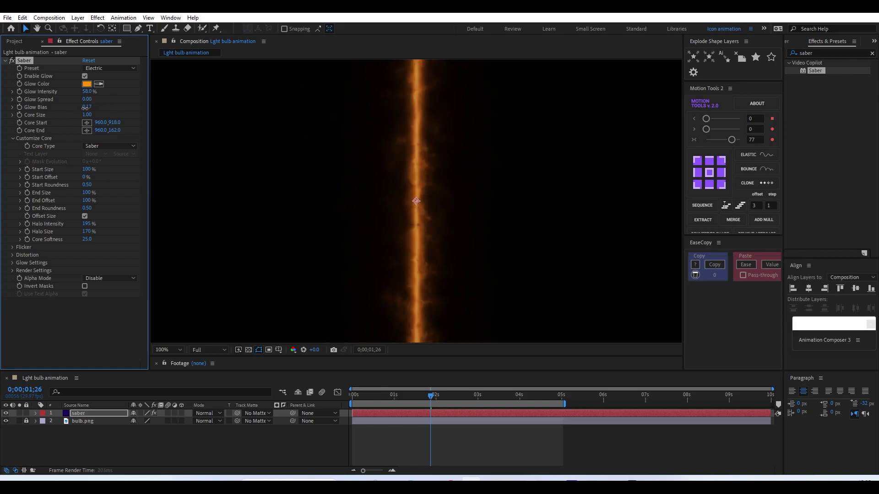
key(ctrl+z)
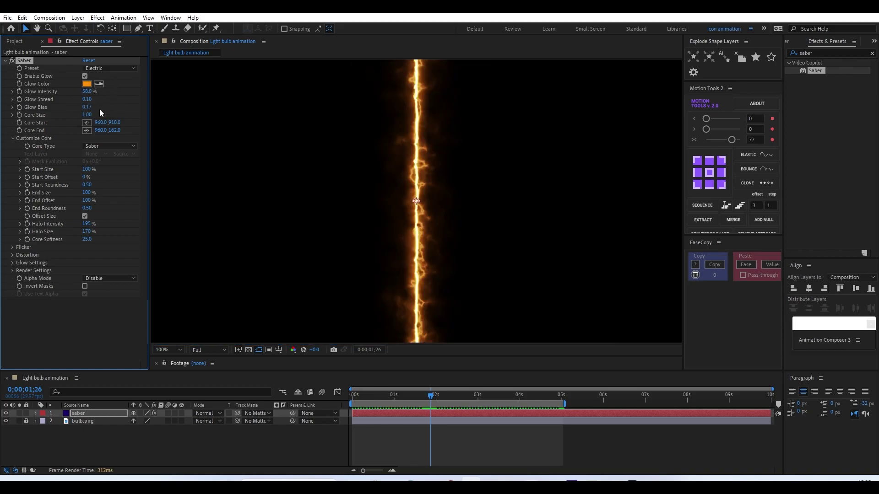
drag(88, 105, 168, 89)
key(ctrl+z)
key(ctrl+z)
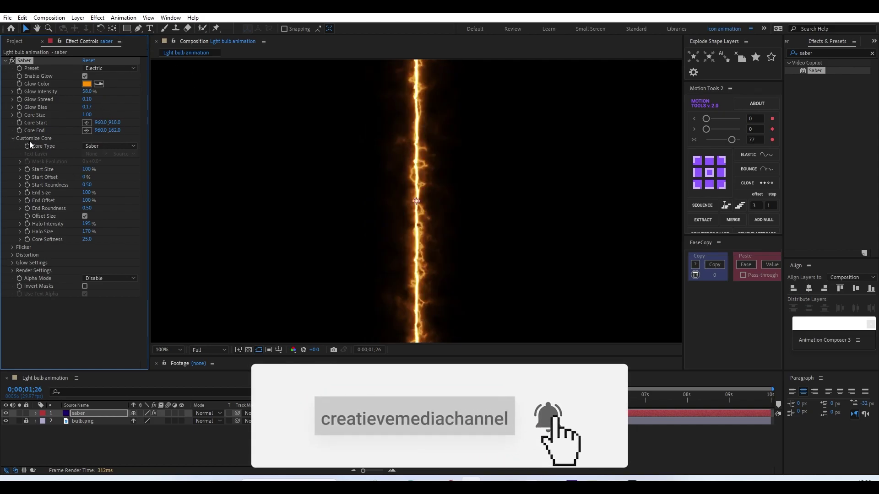
- Try other Start Size and Halo Intensity values in Saber's core settings and undo them
click(104, 147)
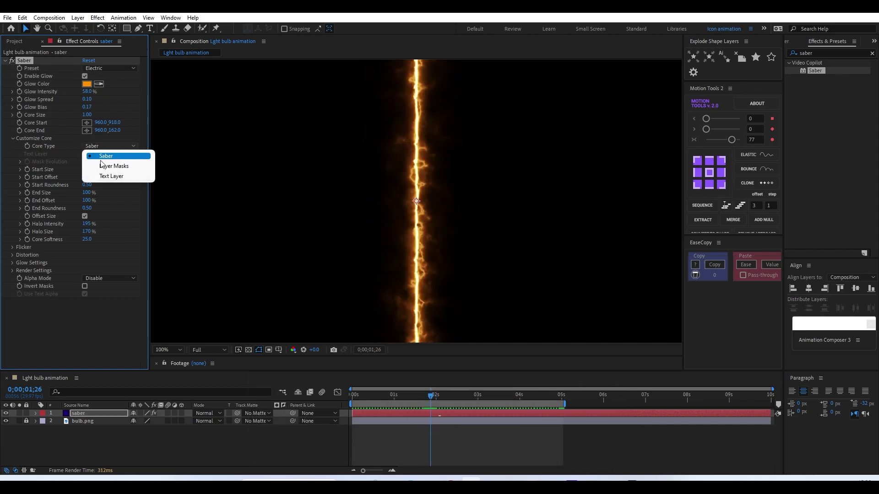
click(16, 156)
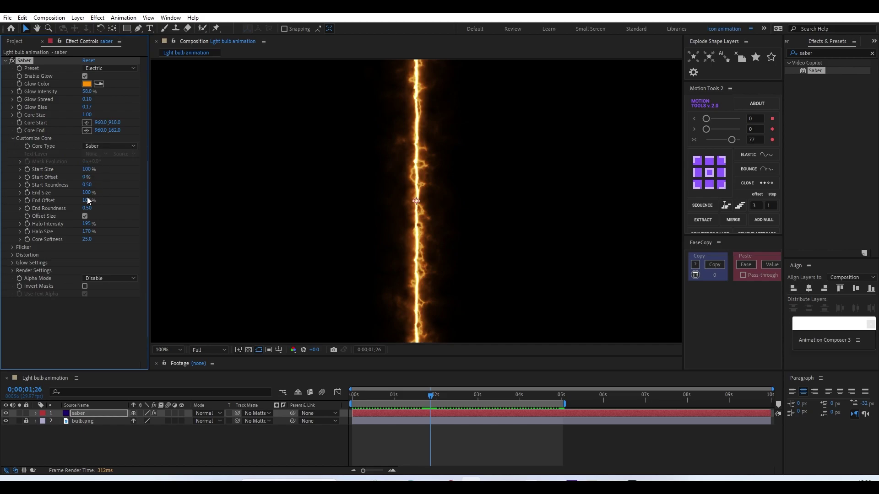
scroll(361, 163, down, 2)
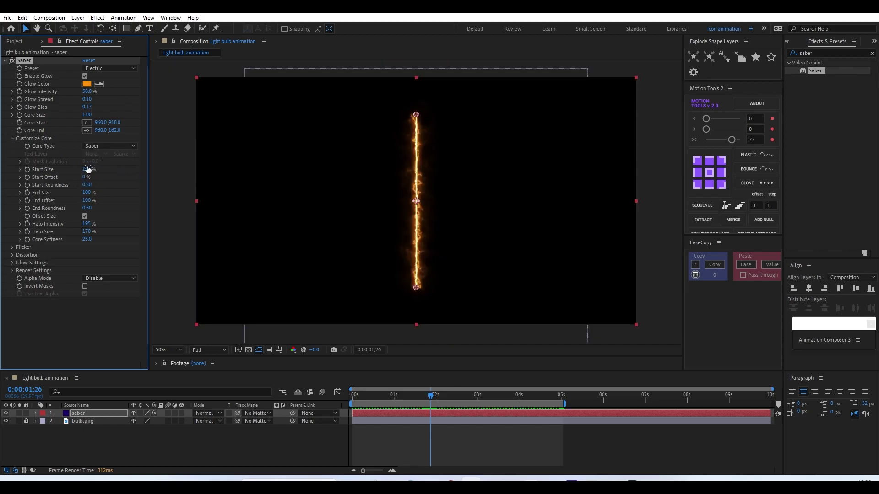
drag(87, 169, 116, 197)
key(ctrl+z)
drag(87, 232, 166, 220)
key(ctrl+z)
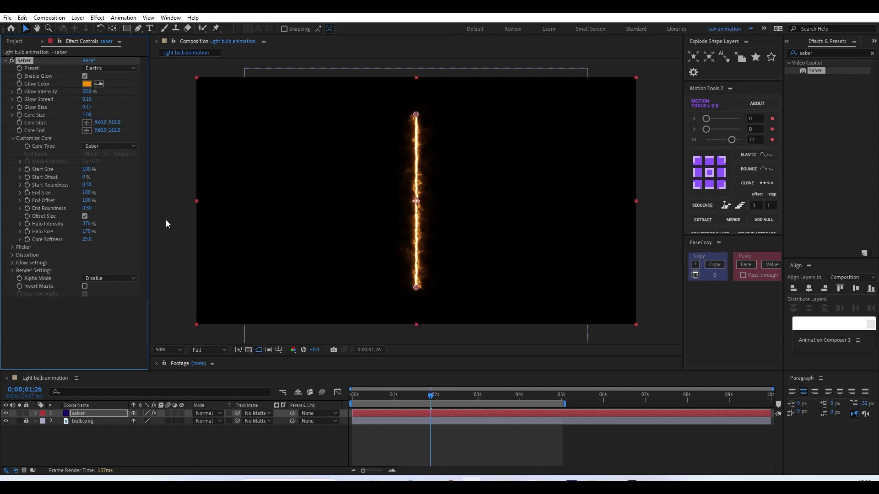
key(ctrl+z)
- Try a Halo Intensity of 1000% on the Saber core and undo the change
key(period)
key(period)
key(period)
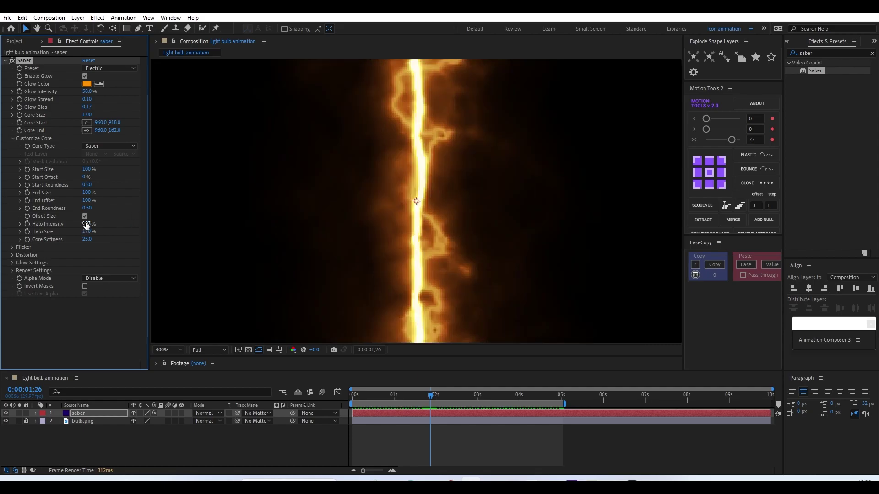
drag(86, 224, 67, 224)
drag(175, 223, 461, 225)
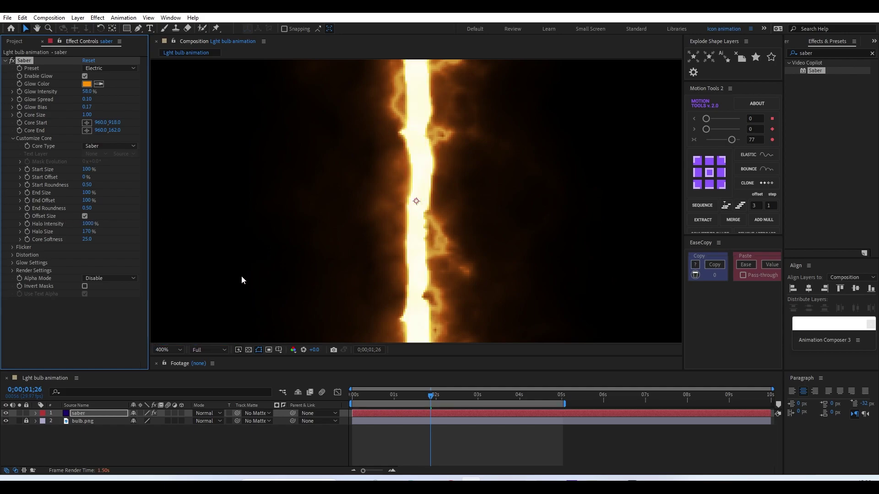
key(ctrl+z)
scroll(417, 203, down, 4)
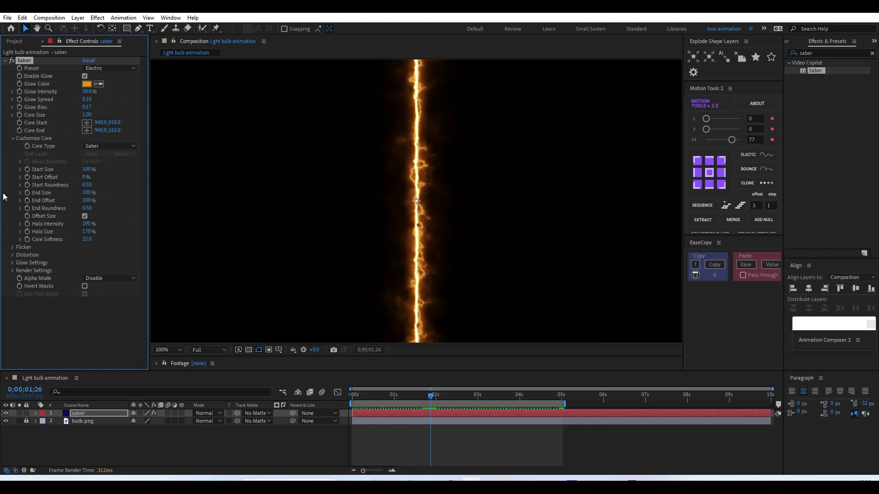
click(13, 140)
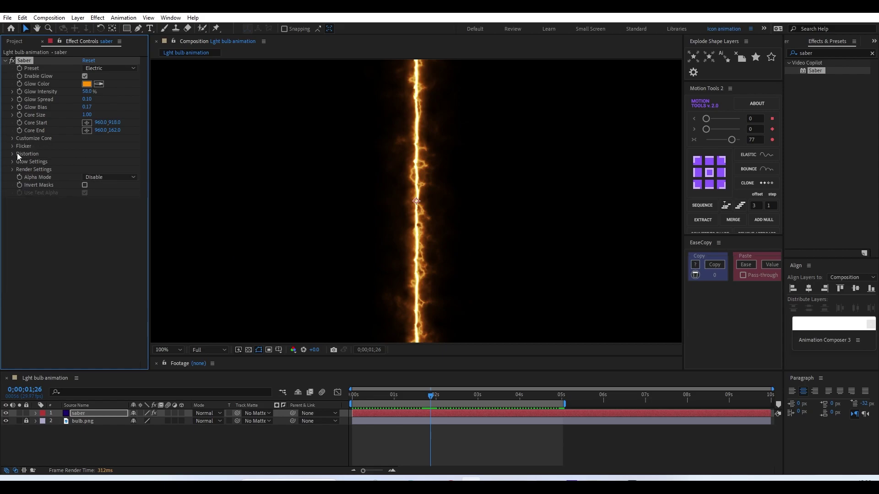
- Set the Saber's glow distortion amount to 1.4 and play back the beam to check it
click(14, 146)
key(comma)
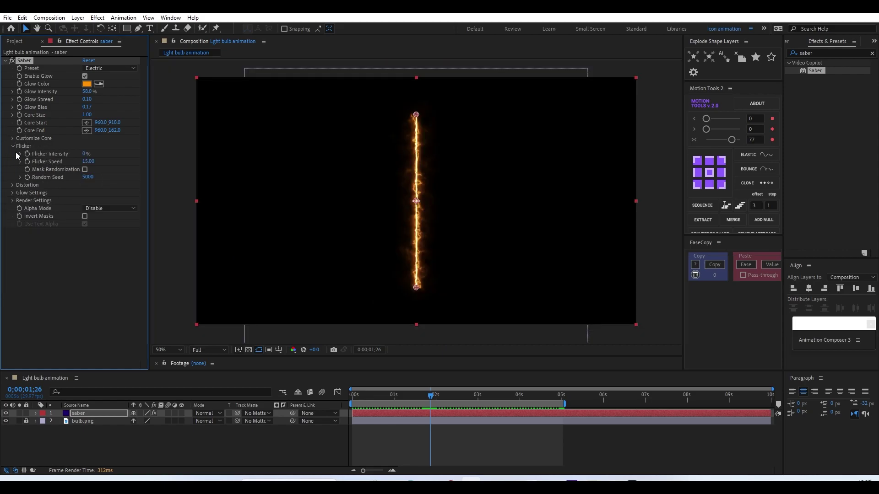
click(13, 146)
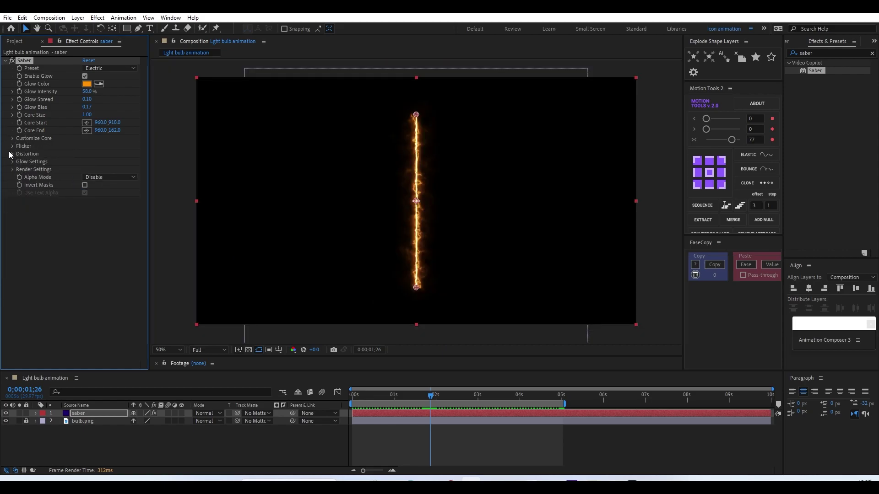
click(13, 154)
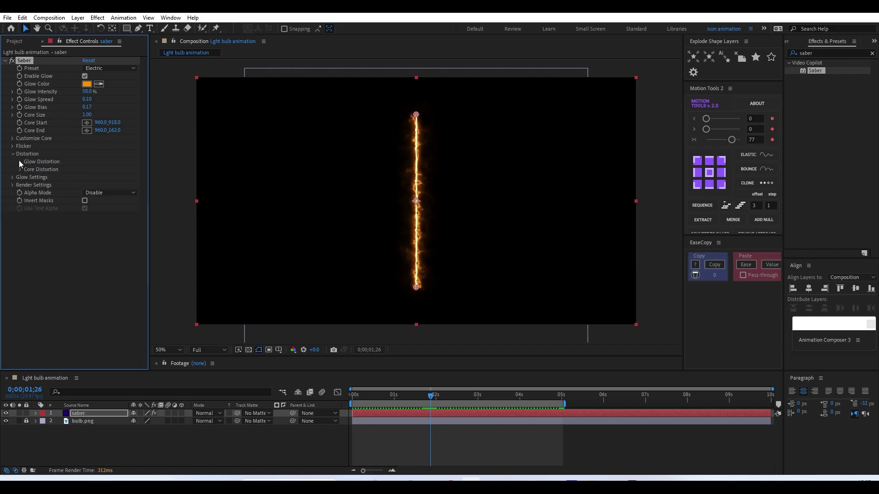
click(19, 162)
drag(85, 173, 72, 171)
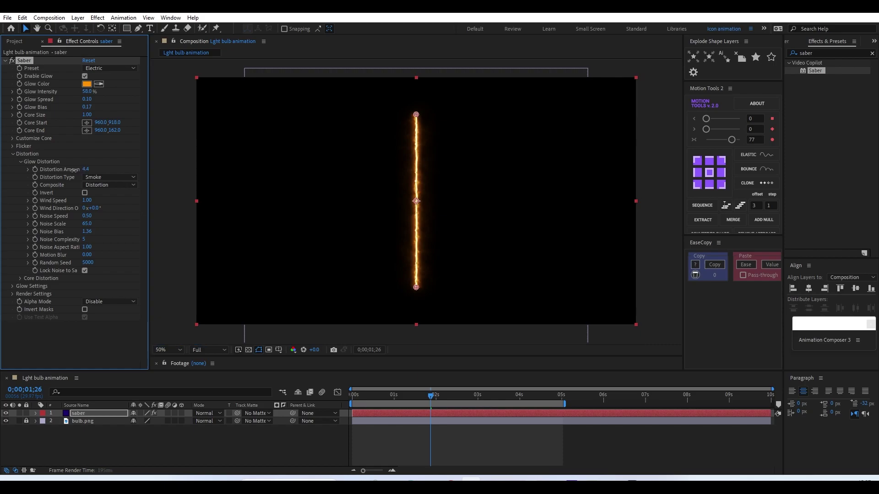
key(period)
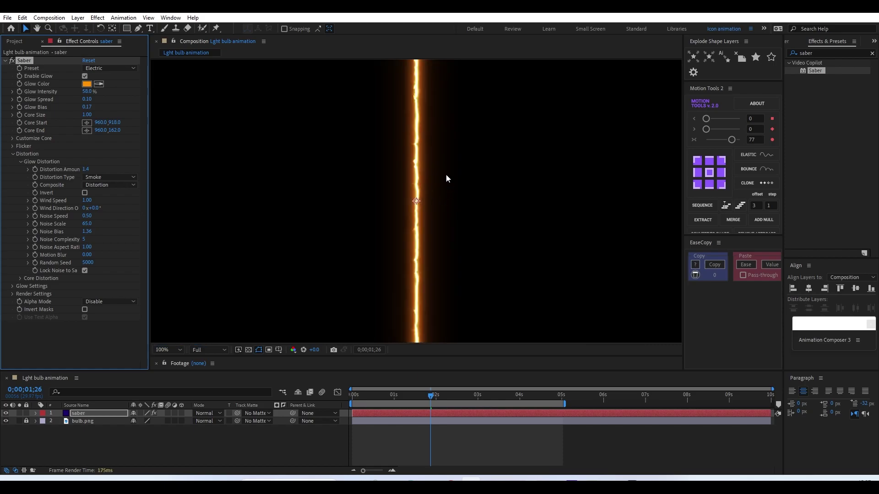
key(comma)
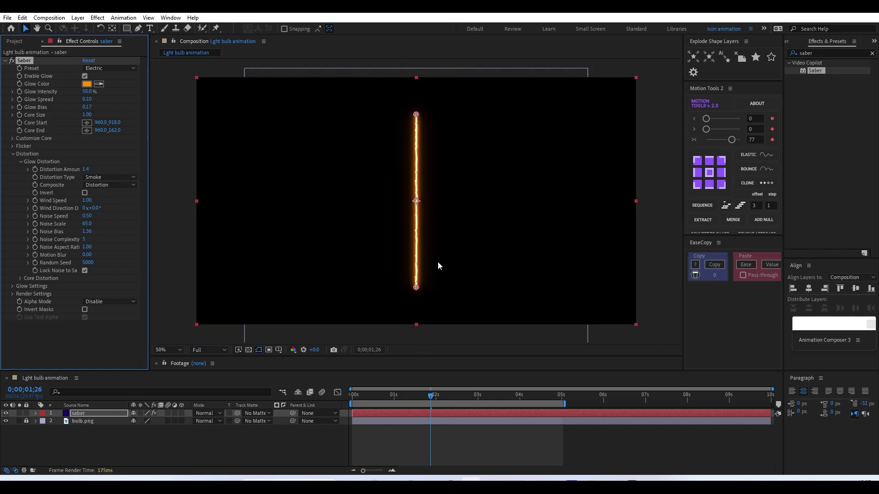
key(space)
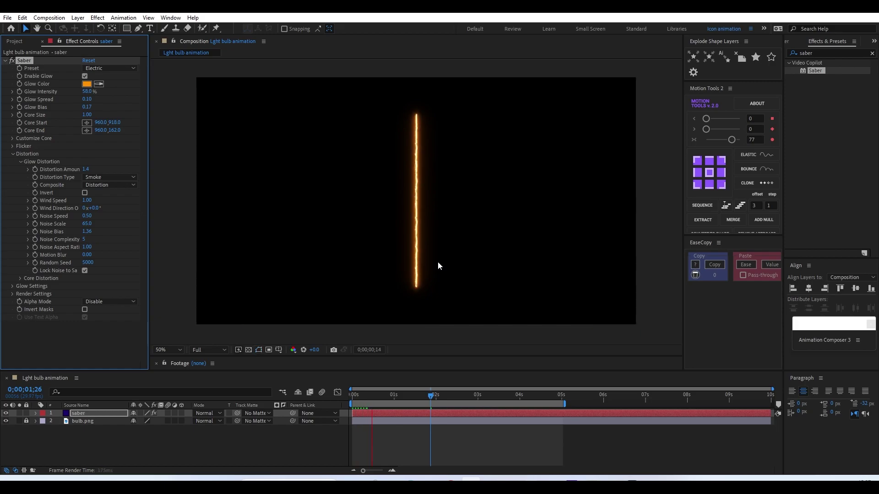
key(space)
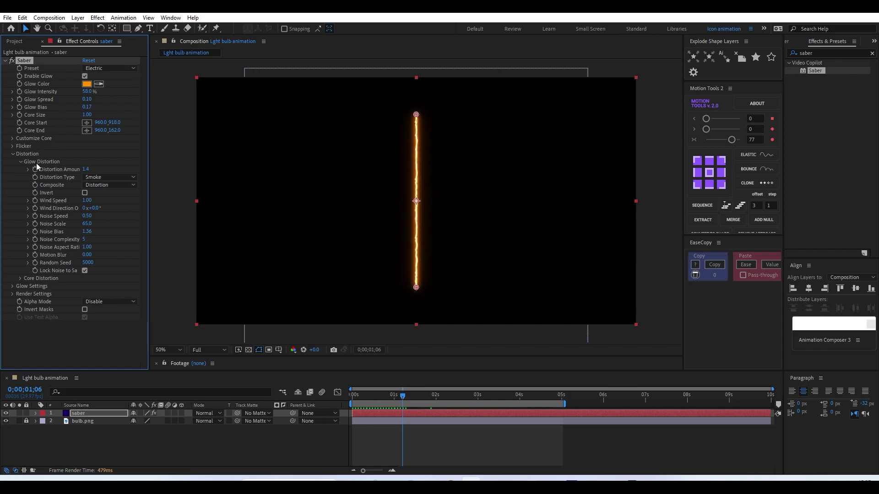
- Set the Saber's core distortion amount to 11.1 and play back the beam to check it
click(20, 161)
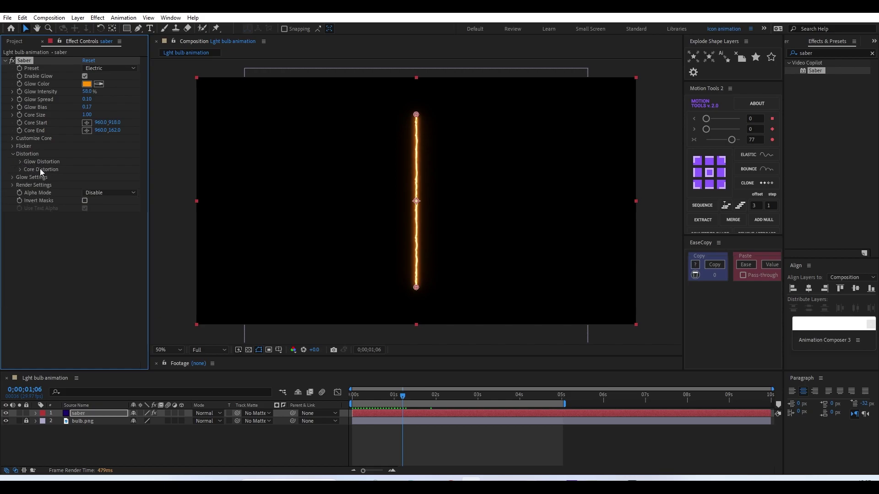
click(20, 170)
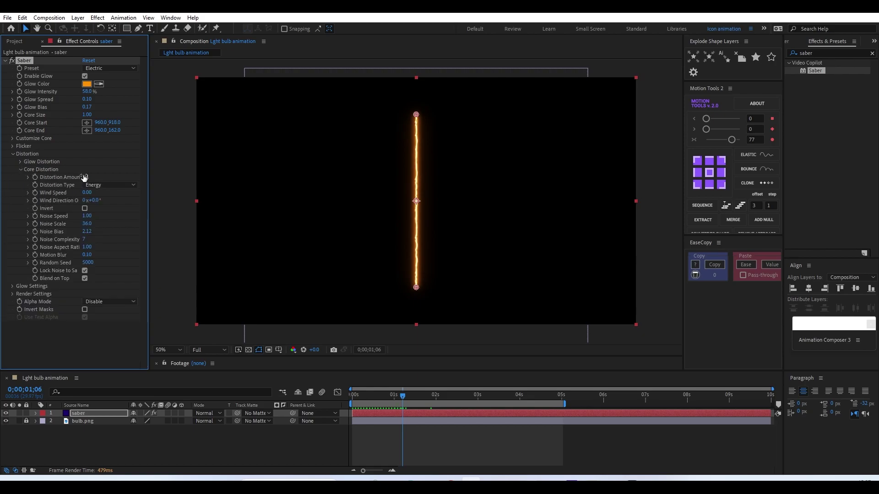
mouse_move(84, 178)
mouse_down()
mouse_move(97, 176)
mouse_move(88, 177)
mouse_up()
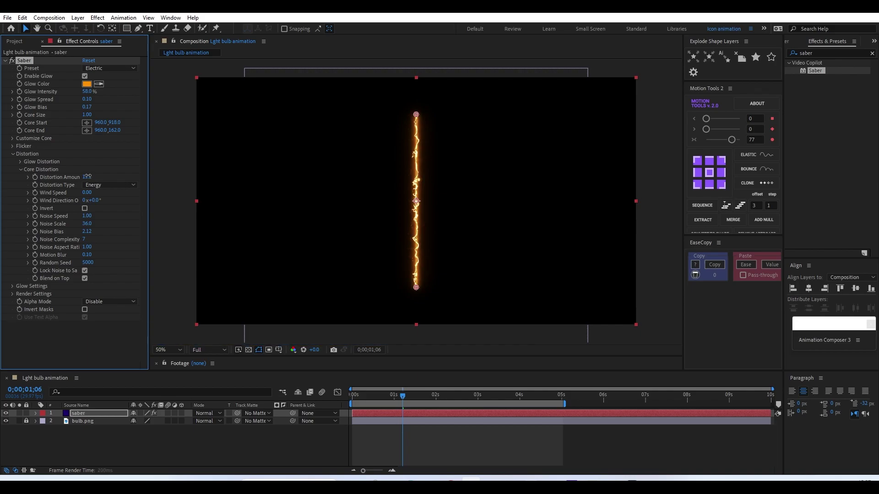
scroll(444, 198, up, 2)
scroll(435, 231, down, 2)
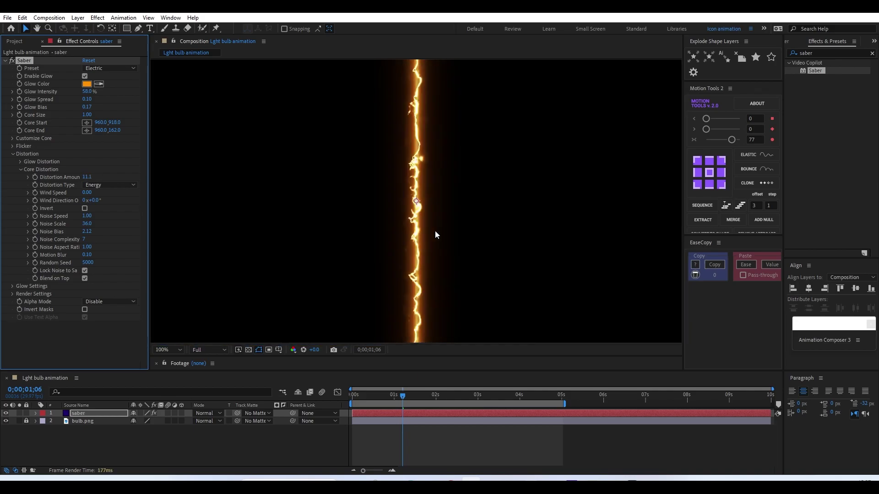
key(space)
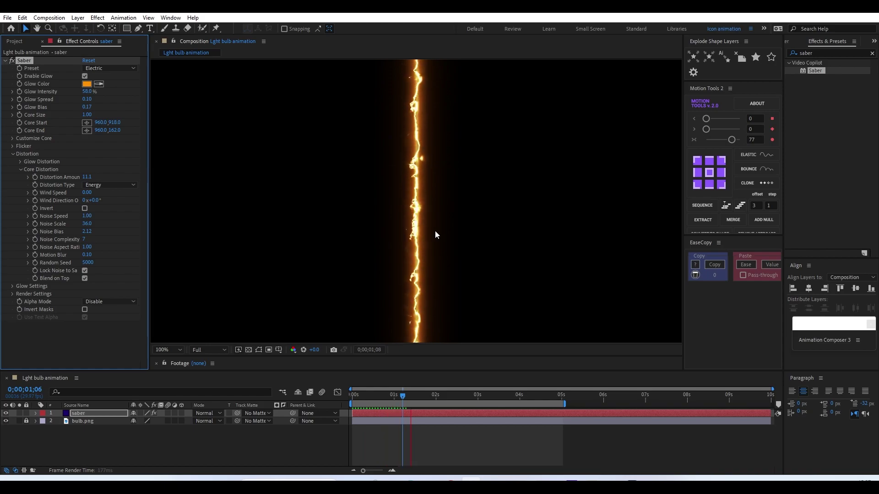
key(space)
scroll(418, 204, down, 2)
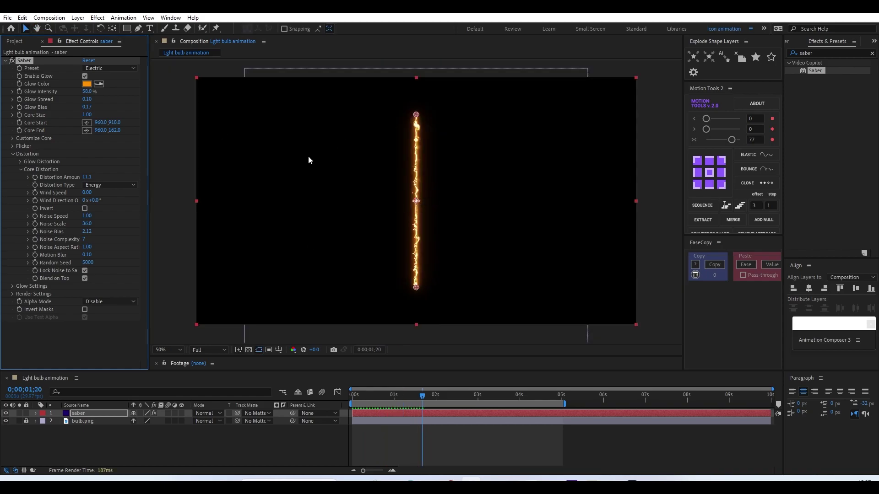
- Try Saber's Composite Settings as Transparent to view the beam over the bulb image
click(12, 154)
click(12, 170)
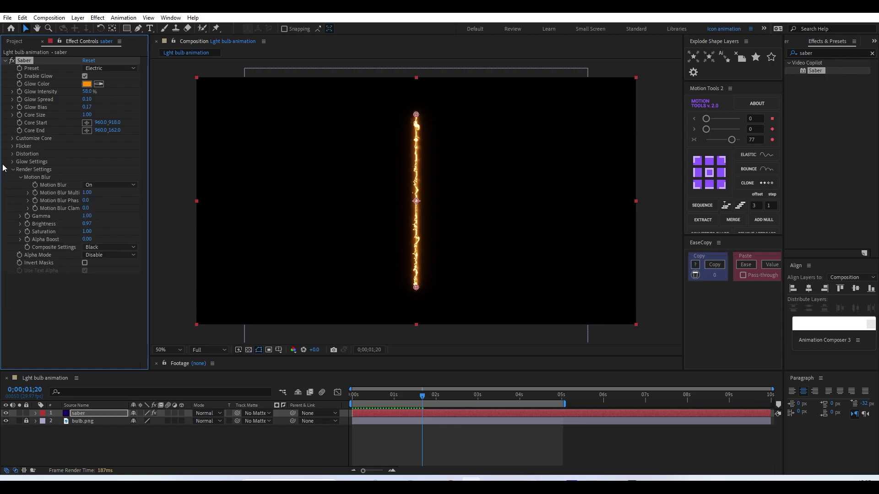
click(89, 249)
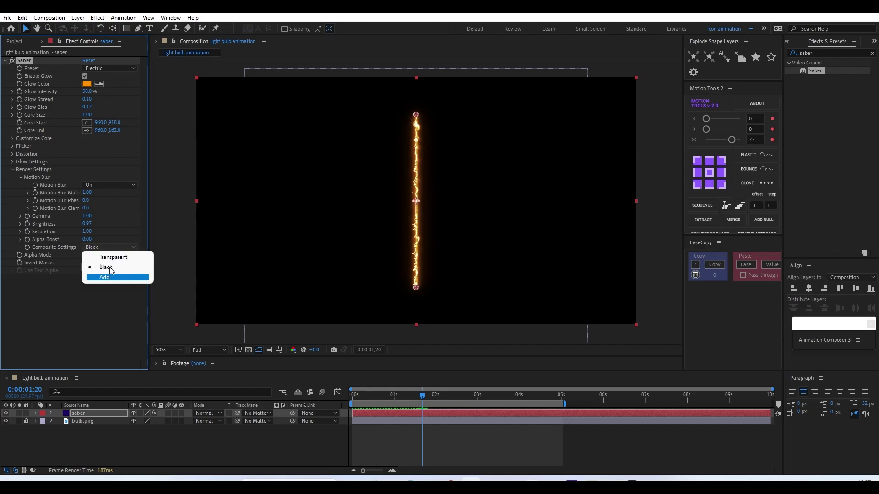
click(114, 258)
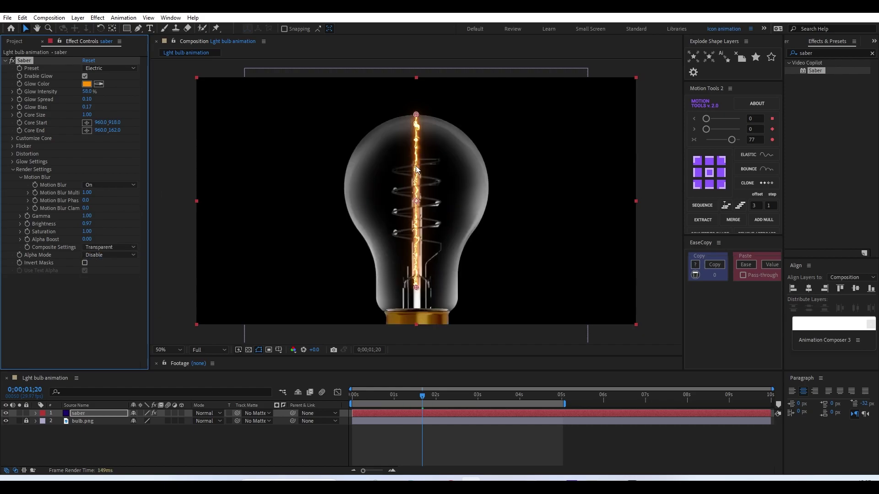
scroll(434, 202, up, 2)
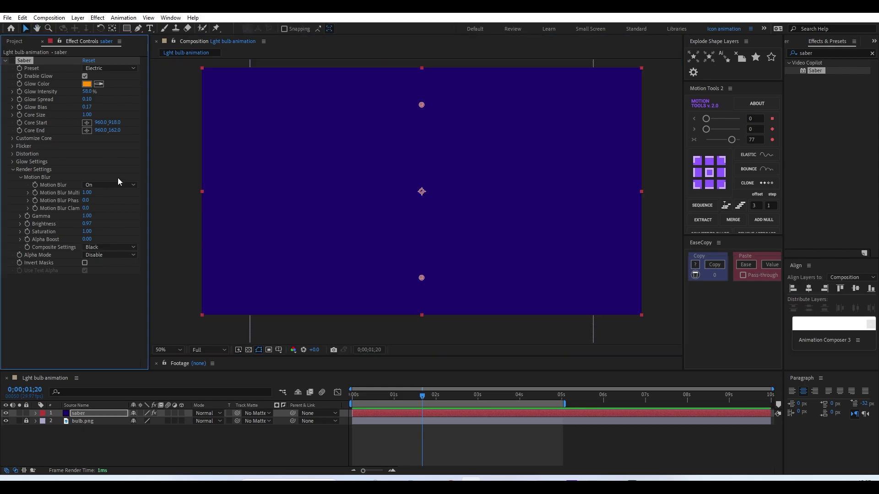
- Re-enable Saber and set its Core Type to Layer Masks, using a diagonal two-point mask path on the saber solid
click(12, 60)
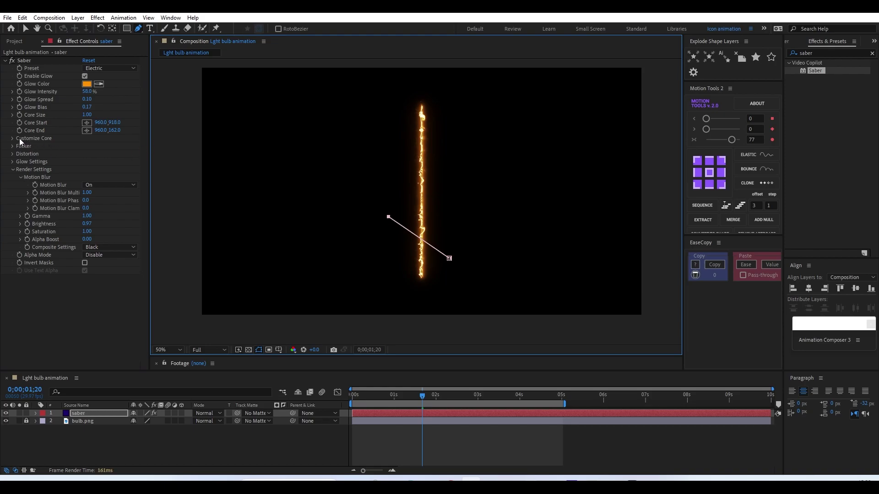
click(10, 138)
click(104, 146)
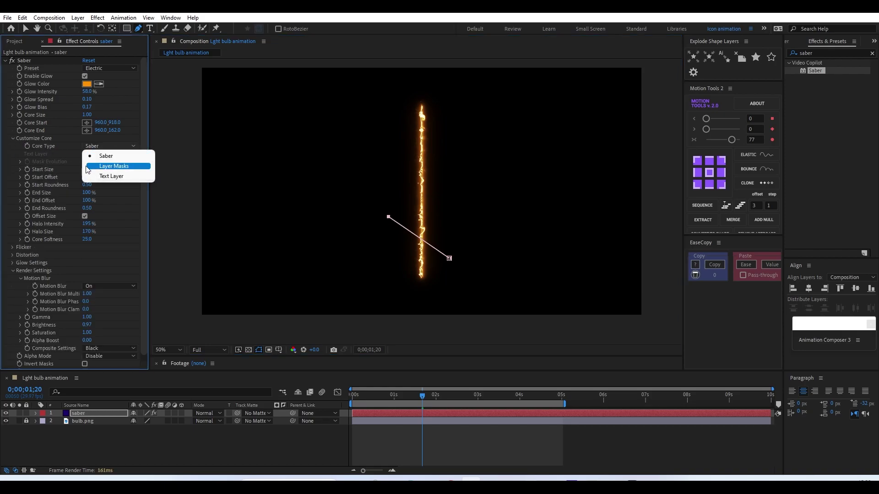
click(117, 168)
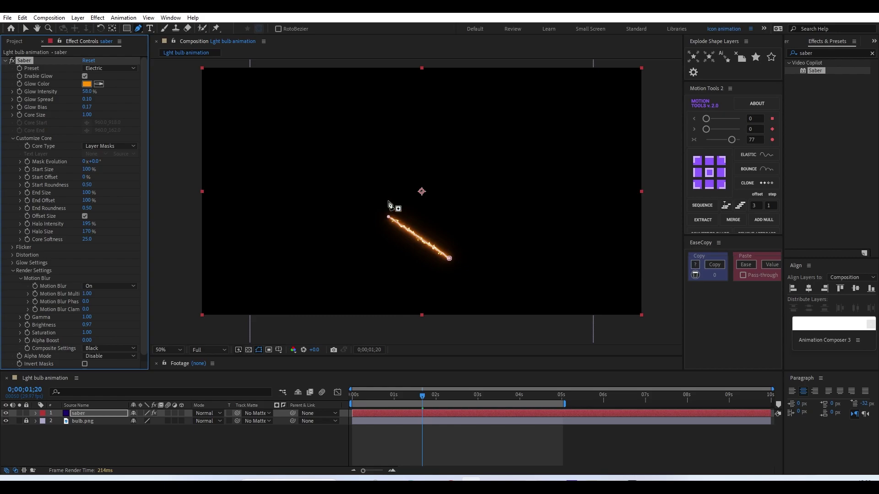
- Move the mask path's upper point up near the composition's centre and toggle Saber's glow off and on to compare the path
drag(389, 216, 426, 187)
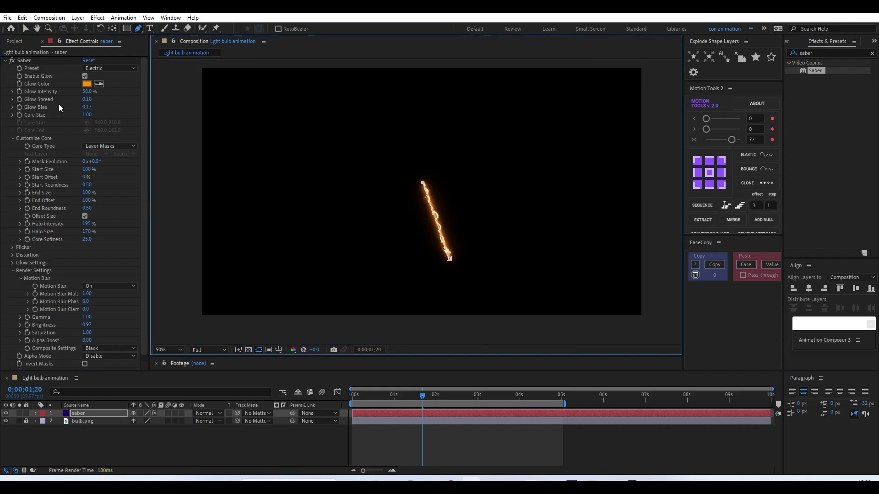
click(84, 76)
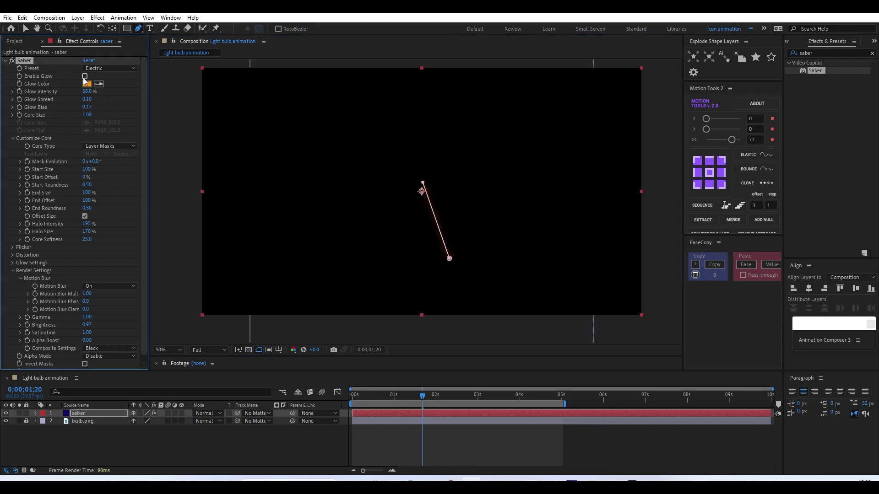
click(84, 77)
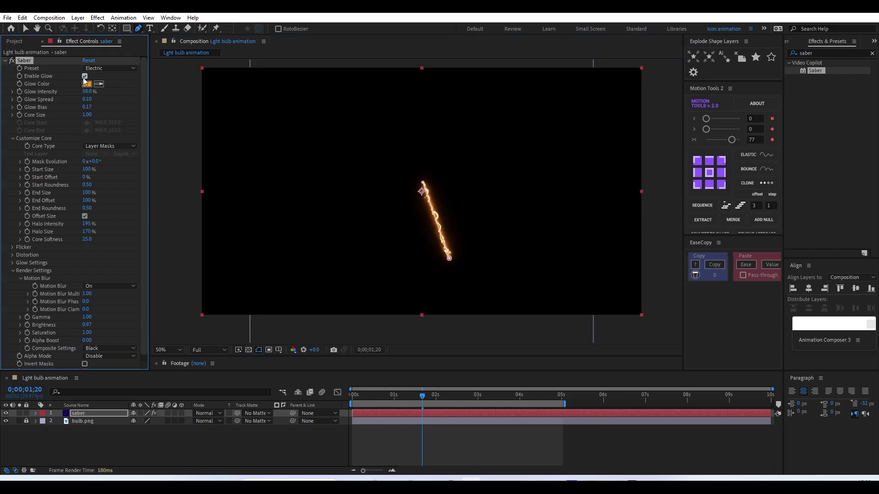
- Set Saber's Composite Settings to Transparent so the beam overlays the bulb image
click(12, 271)
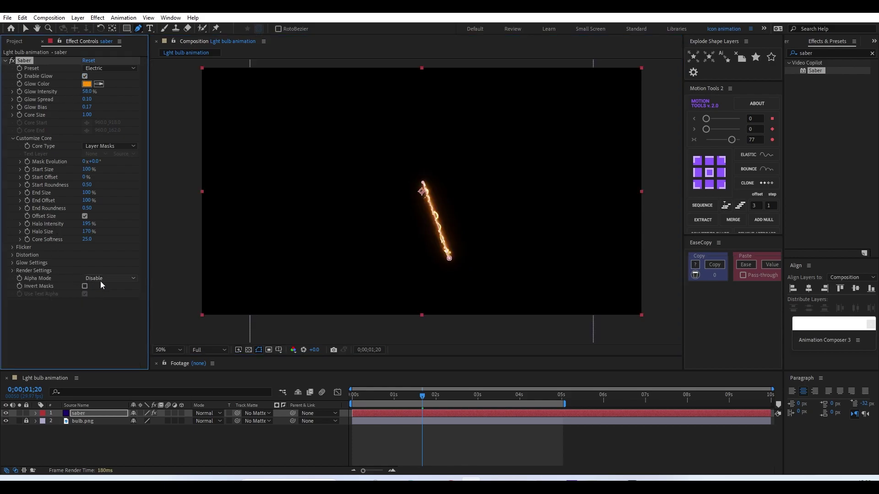
click(10, 271)
click(100, 349)
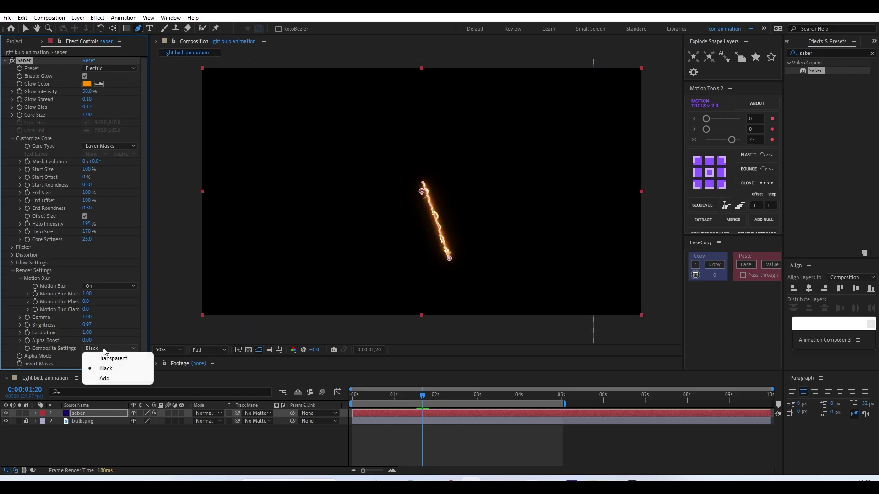
click(104, 358)
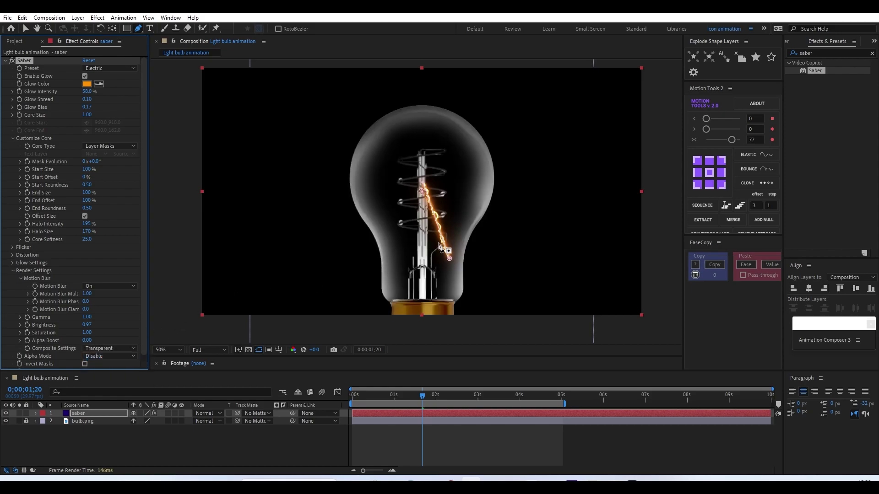
- Zoom in to 200% on the mask path's lower end beside the bulb's inner support wire, keeping the Pen tool active
scroll(471, 270, up, 2)
drag(408, 139, 409, 106)
scroll(440, 203, up, 2)
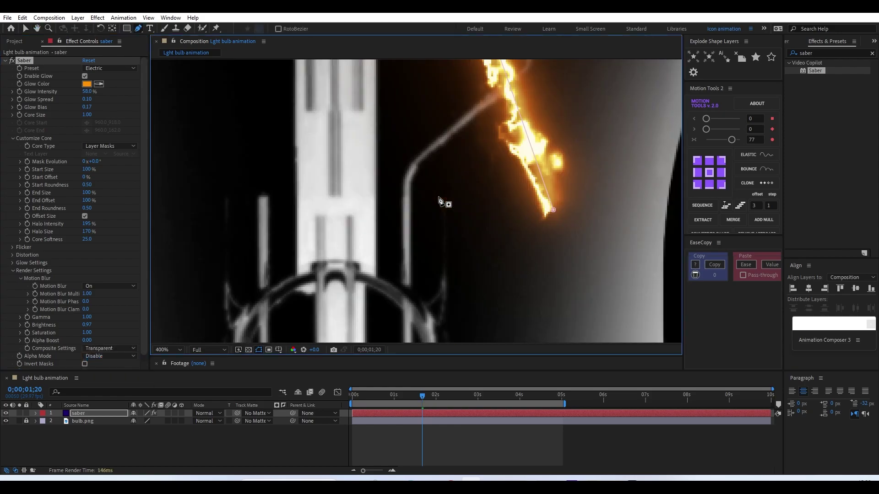
scroll(483, 213, down, 1)
key(g)
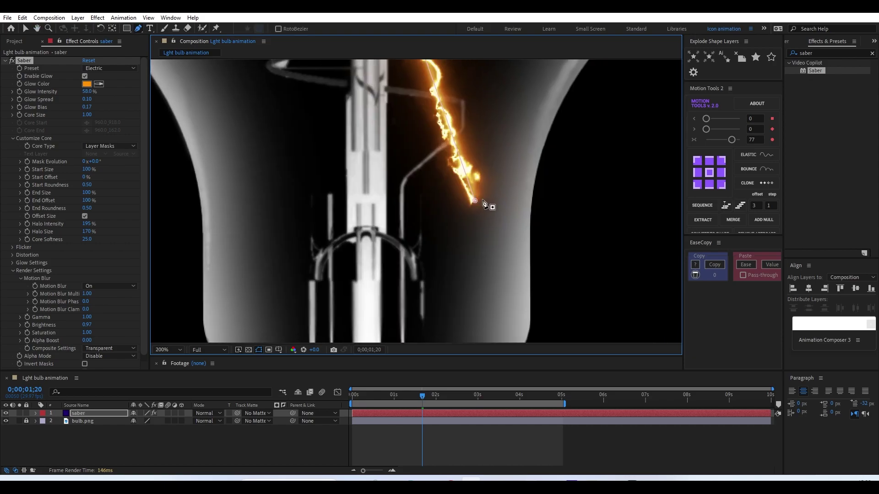
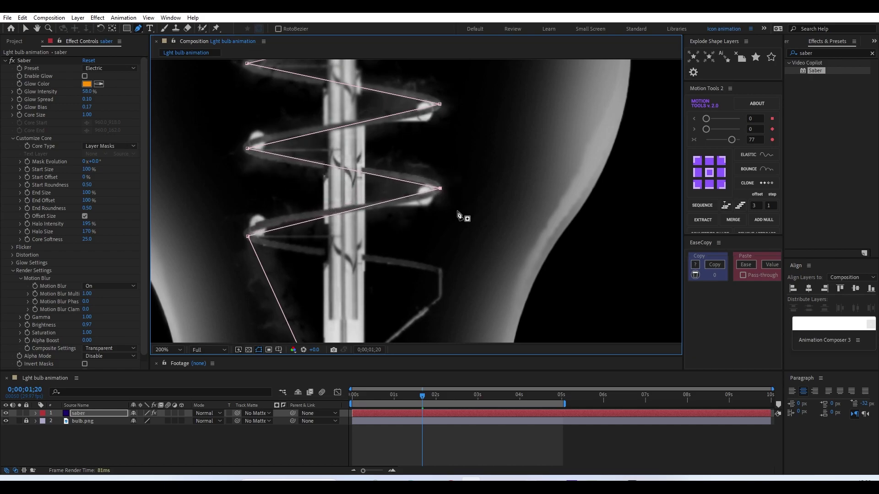
- Add points to the mask path's lower segment so it follows the bent support wire beside the stem, with a slightly rounded upper bend
click(296, 241)
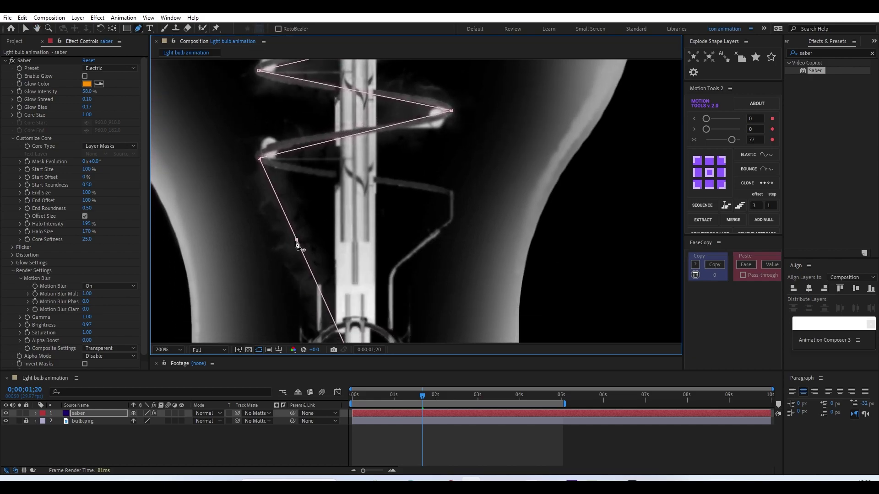
drag(296, 240, 453, 193)
click(444, 228)
drag(445, 228, 454, 175)
drag(441, 230, 403, 203)
drag(463, 118, 456, 115)
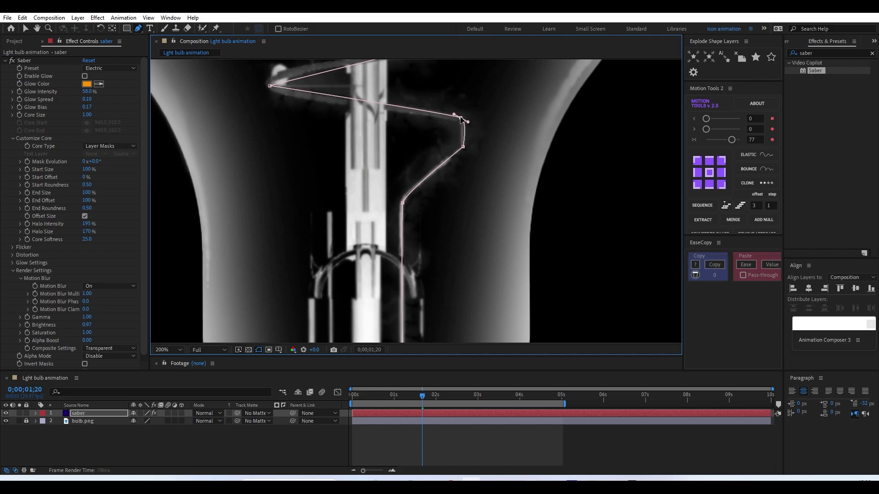
- Convert the three lowest zigzag corners of the mask path into smooth curves that follow the filament coil
scroll(372, 200, up, 5)
drag(276, 171, 279, 151)
scroll(276, 173, up, 5)
drag(462, 208, 461, 188)
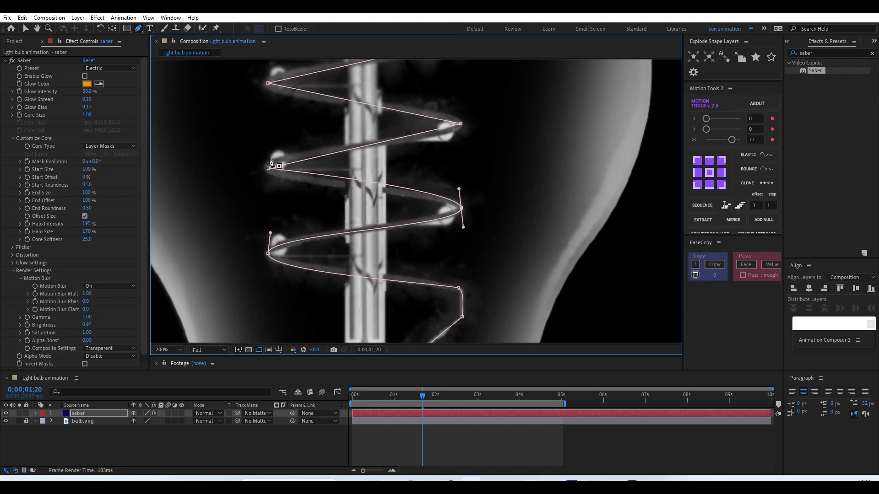
drag(269, 169, 261, 149)
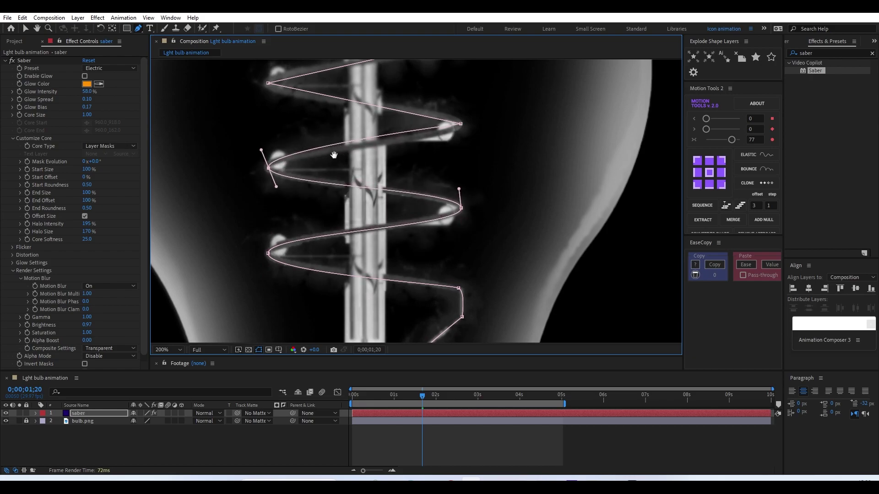
- Round the next four zigzag corners up the mask path so the upper coil turns curve smoothly
drag(338, 159, 382, 277)
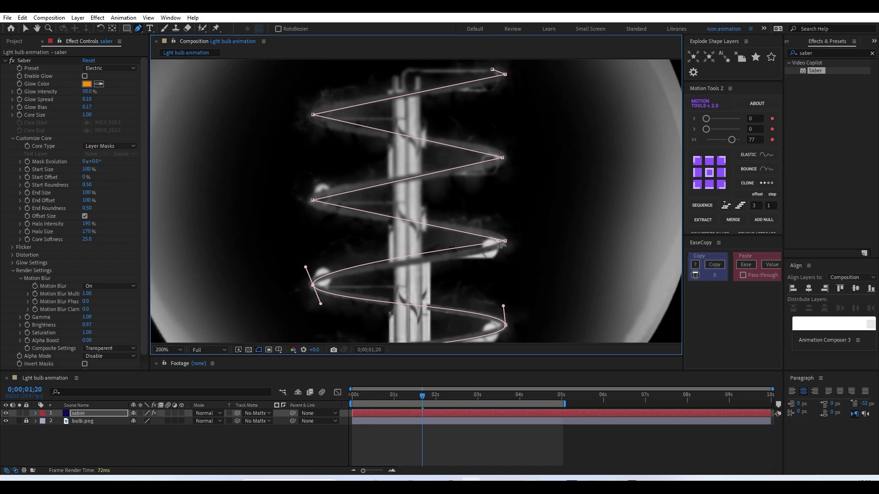
drag(505, 241, 505, 223)
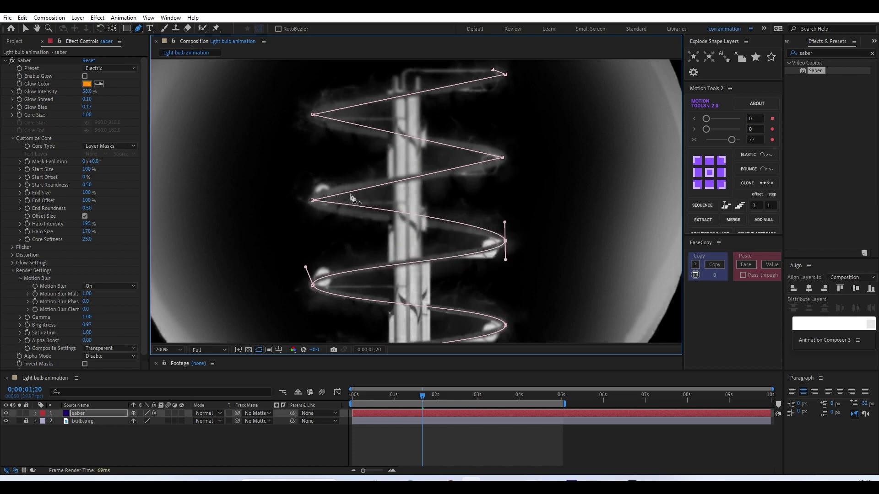
drag(312, 200, 308, 181)
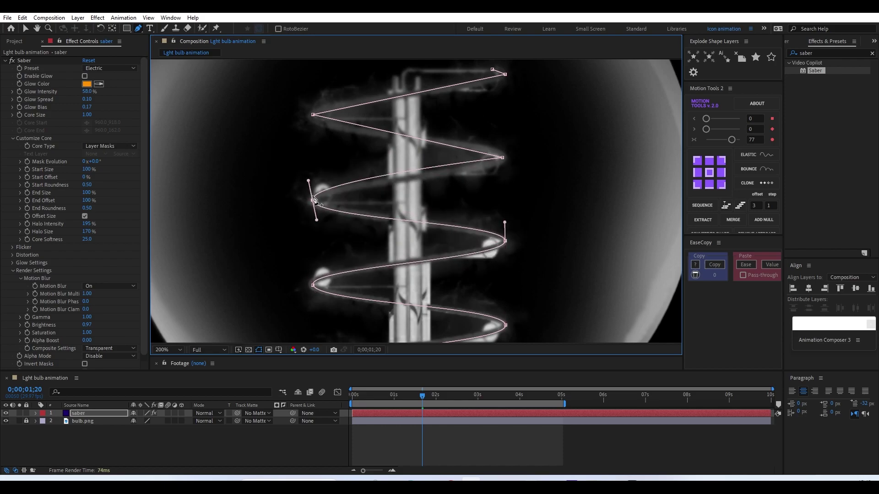
drag(502, 157, 502, 140)
drag(314, 114, 311, 96)
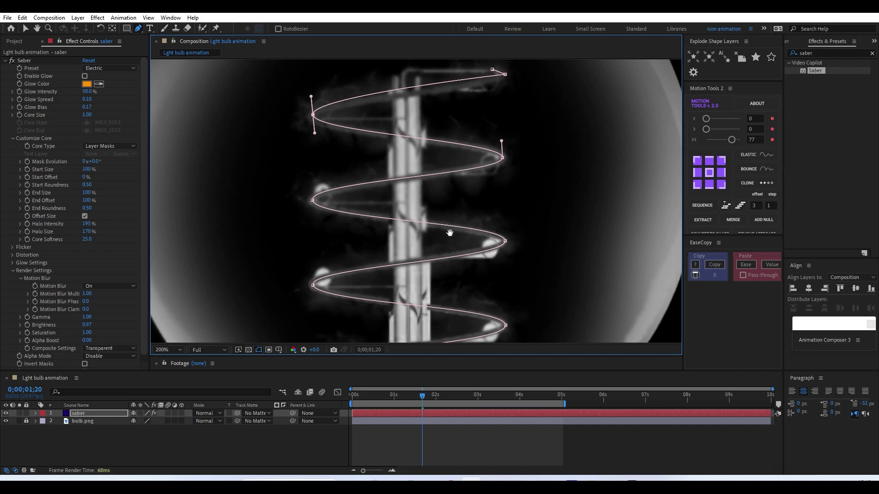
- Round the mask path's topmost outer corner and shift it slightly inward onto the filament end
drag(451, 229, 450, 234)
drag(505, 78, 508, 72)
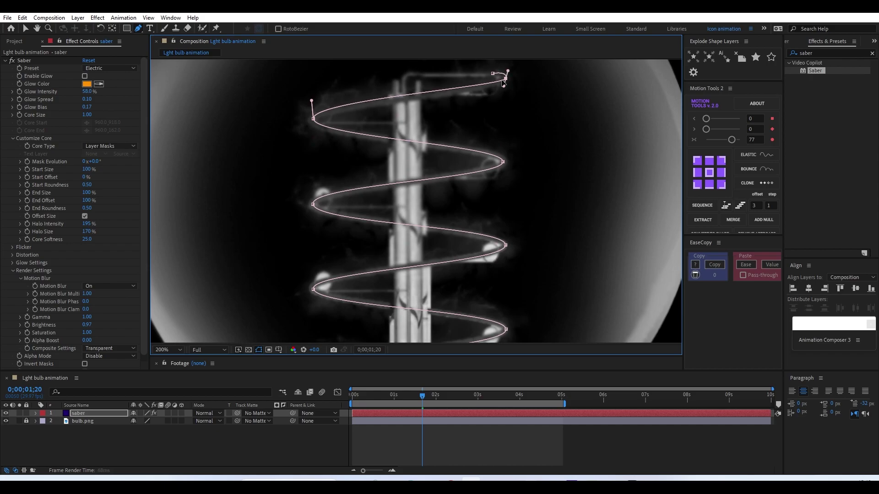
drag(506, 79, 503, 80)
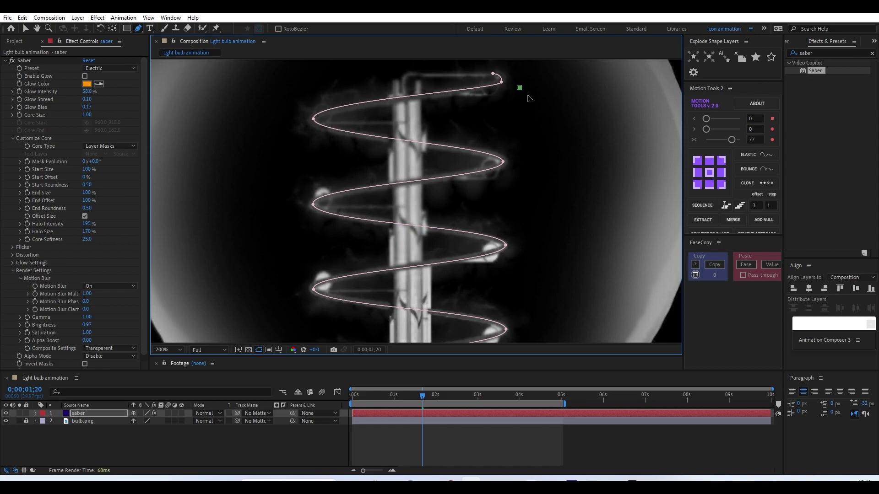
- Set the composition preview resolution to Third and fine-tune the position of the mask path's topmost corner point
click(209, 350)
click(205, 392)
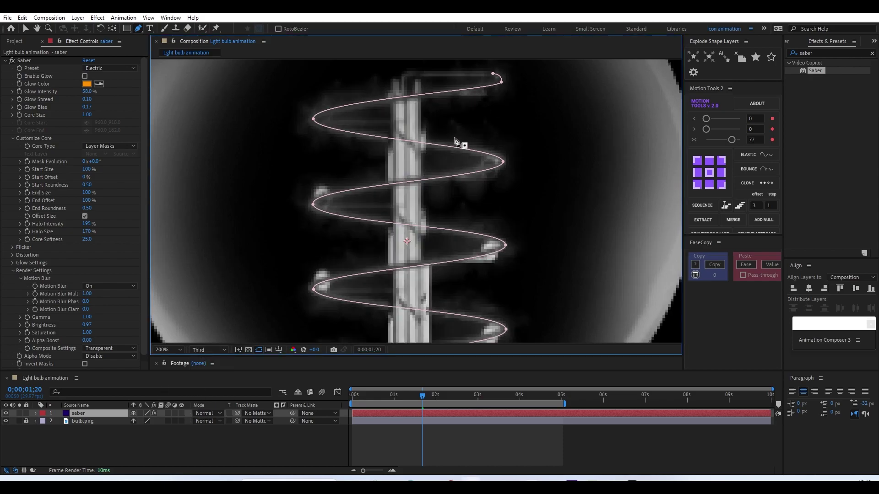
click(503, 82)
drag(502, 82, 500, 82)
- Turn Enable Glow back on in Saber to show the beam along the completed coil path on the whole bulb
scroll(507, 98, down, 1)
drag(481, 190, 486, 130)
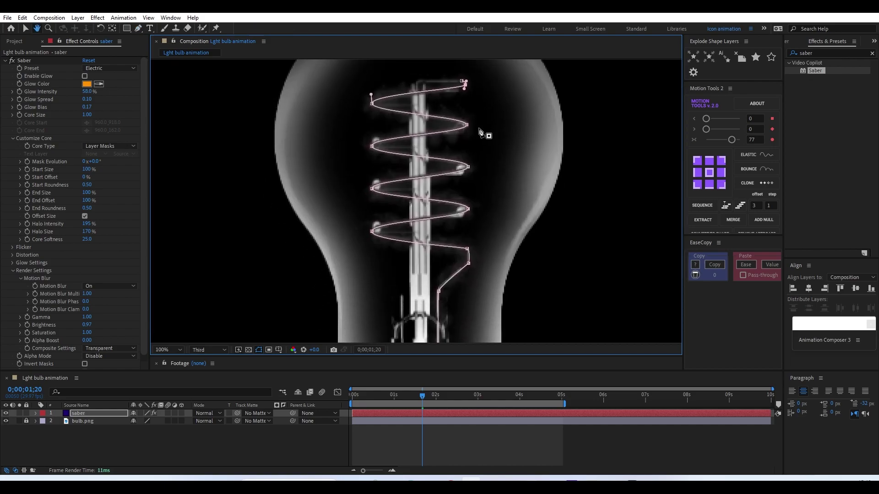
click(84, 76)
scroll(467, 255, down, 2)
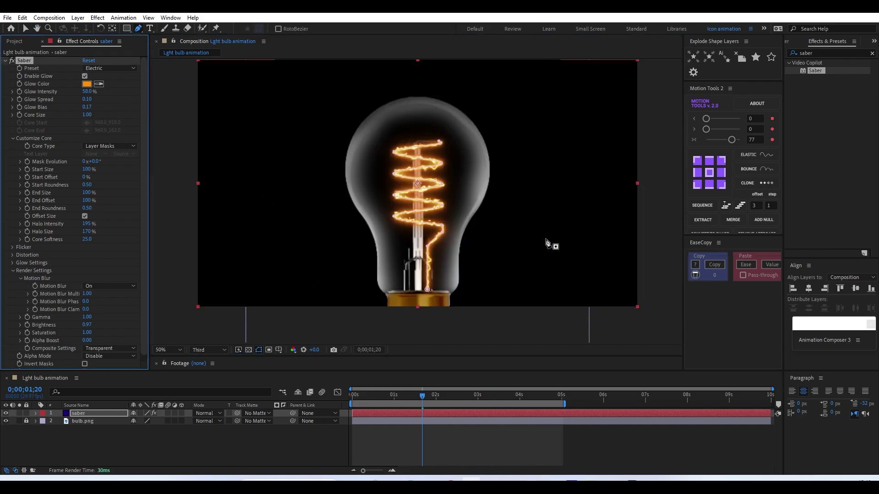
key(g)
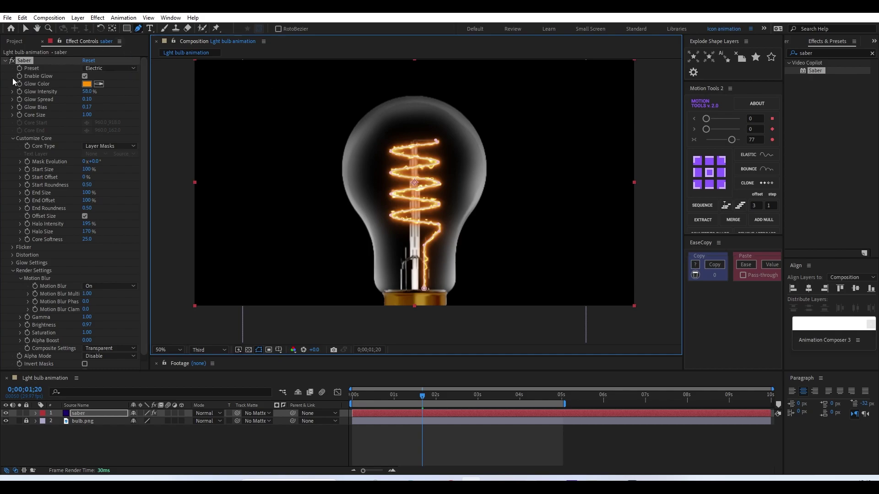
- Split the saber layer at 0;00;01;00
click(26, 29)
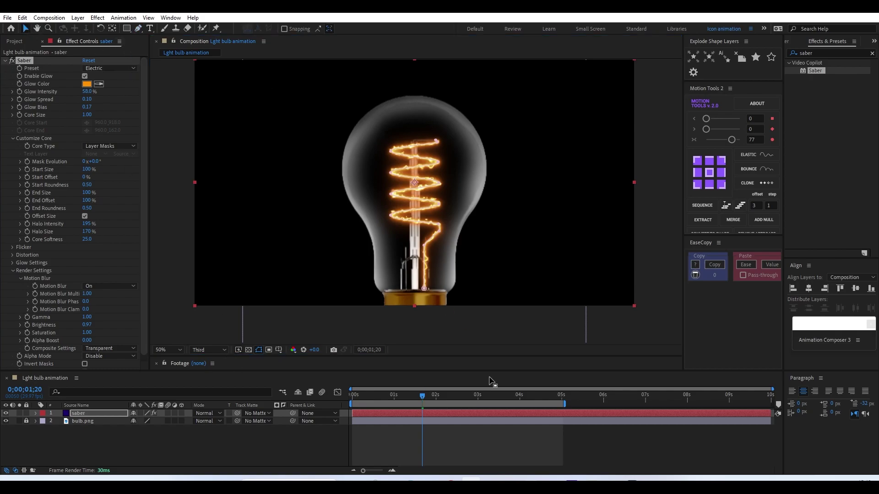
click(442, 448)
drag(370, 399, 339, 413)
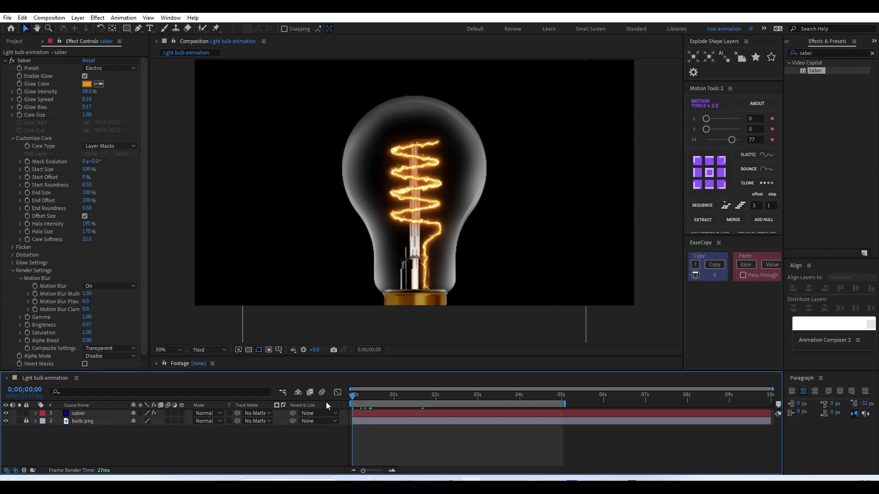
click(366, 414)
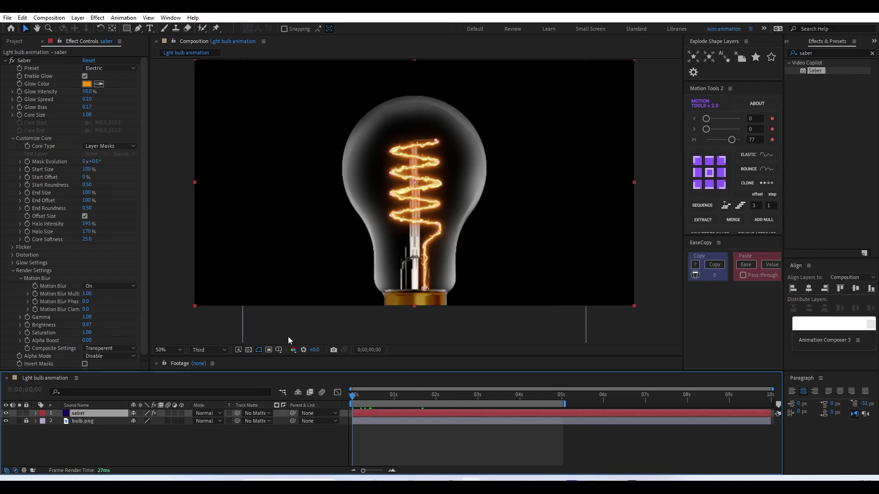
drag(355, 397, 394, 404)
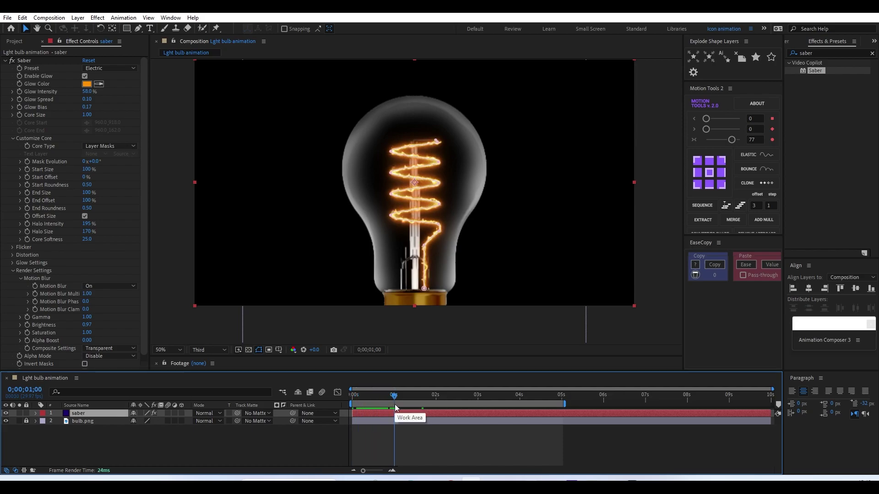
key(ctrl+shift+d)
- Set Saber's Start Offset to 15% on the saber segment covering the first second
drag(392, 403, 379, 401)
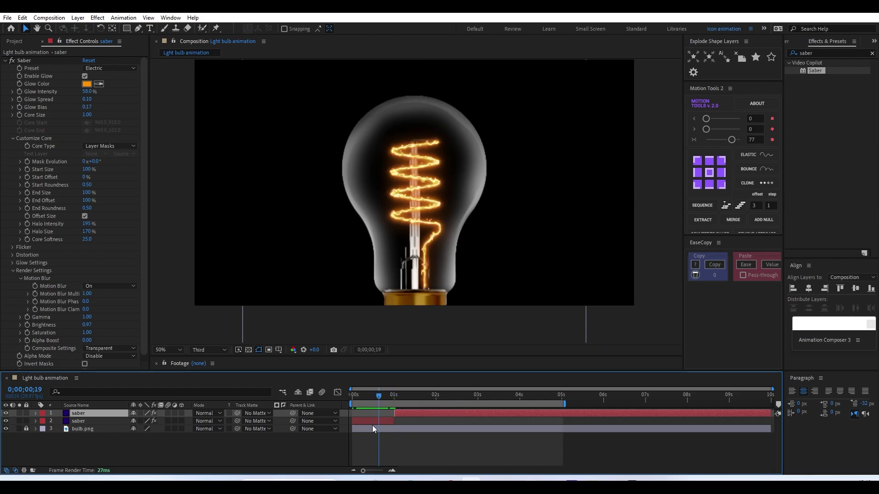
click(373, 421)
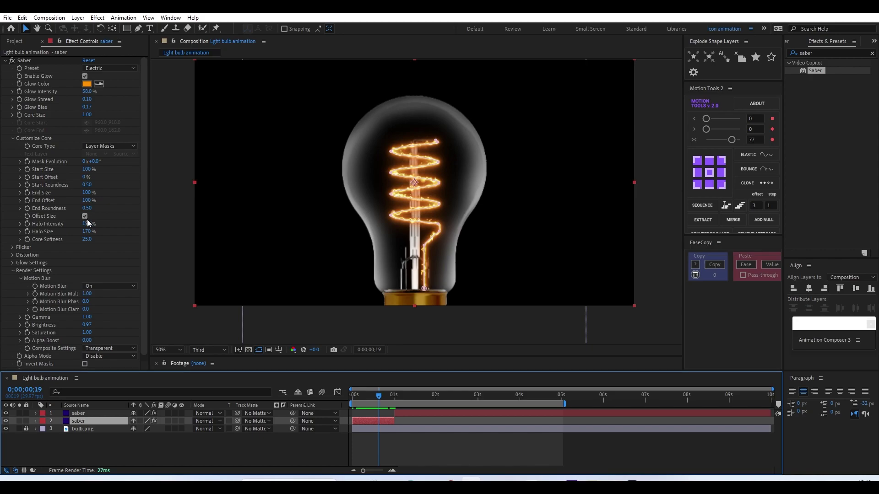
mouse_move(86, 201)
mouse_down()
mouse_move(79, 201)
mouse_move(96, 200)
mouse_up()
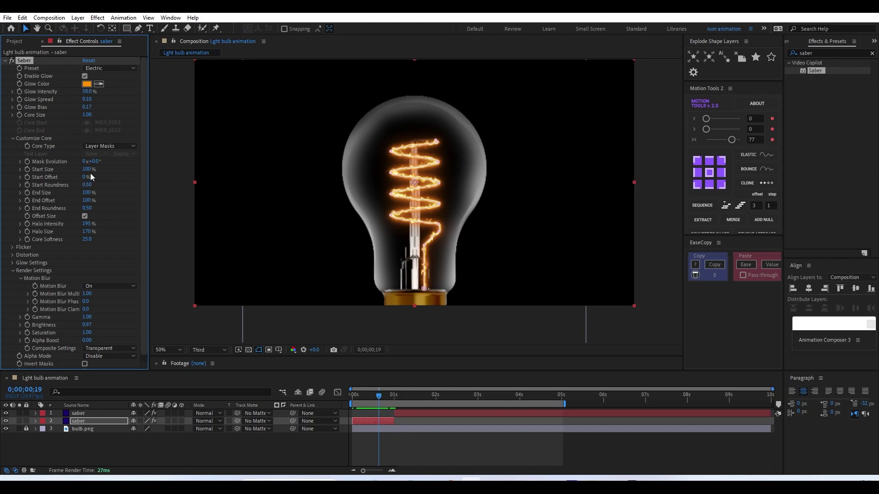
drag(87, 177, 89, 177)
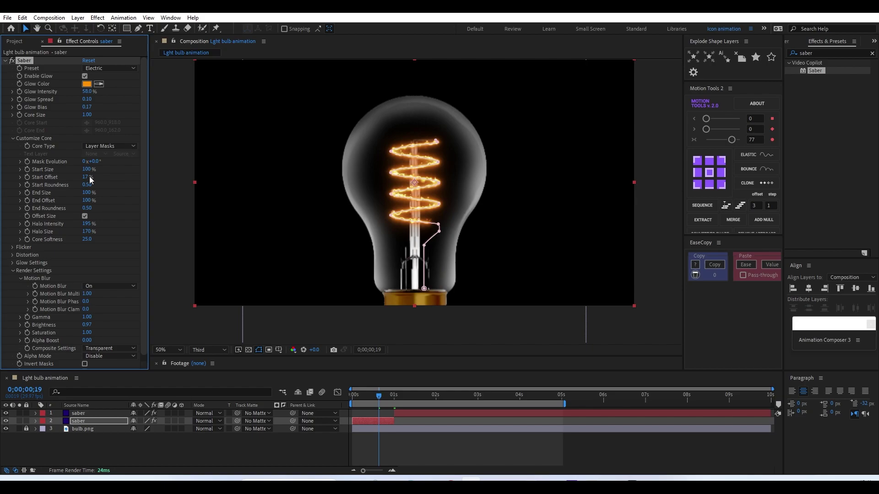
click(84, 177)
key(Down)
key(Down)
key(Down)
click(383, 437)
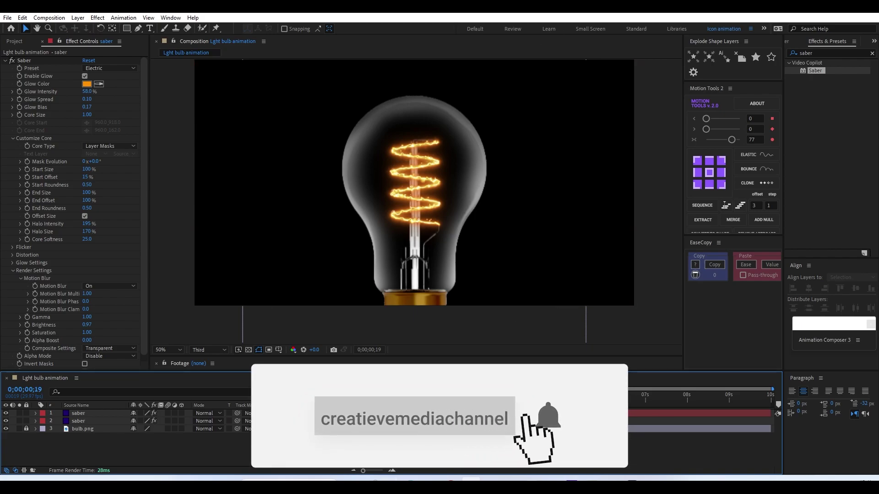
- Start an Enable Glow keyframe with glow on at 0;00;00;00 on the first saber segment and reveal its keyframes
click(384, 421)
drag(379, 394, 350, 395)
key(equal)
key(equal)
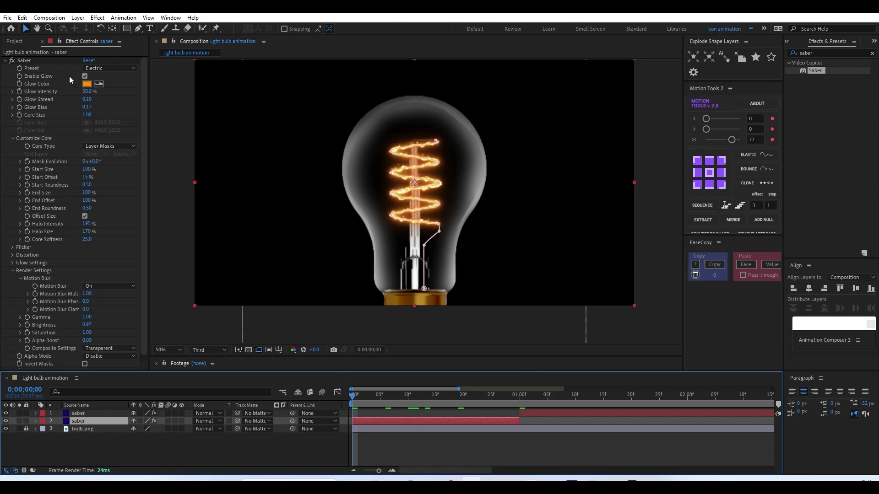
click(19, 75)
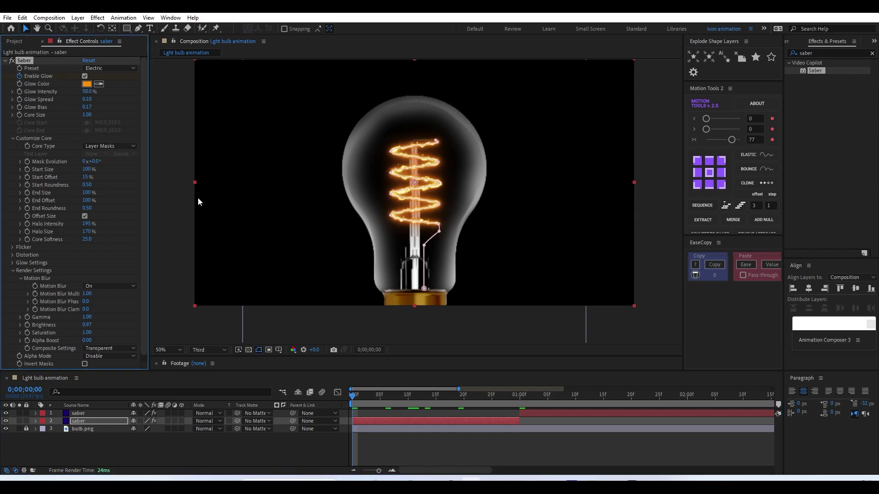
click(358, 420)
key(u)
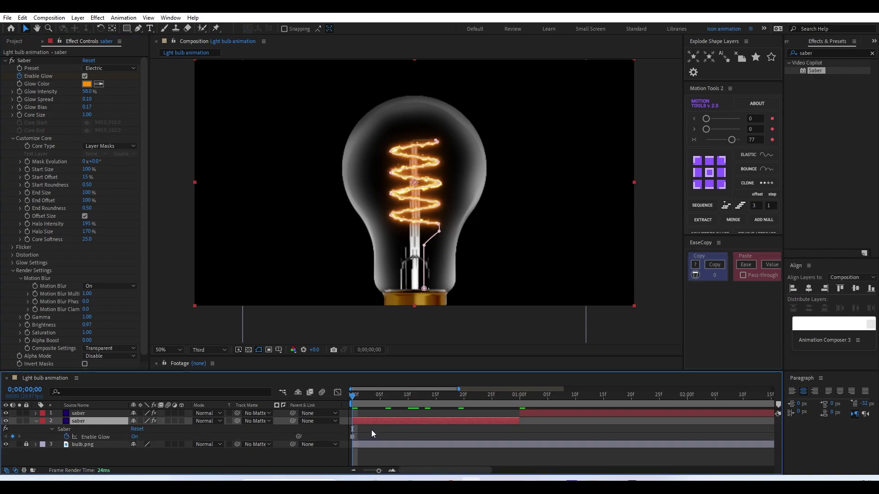
- Keyframe Enable Glow off at 0;00;00;02 and back on at 0;00;00;04
drag(354, 403, 361, 402)
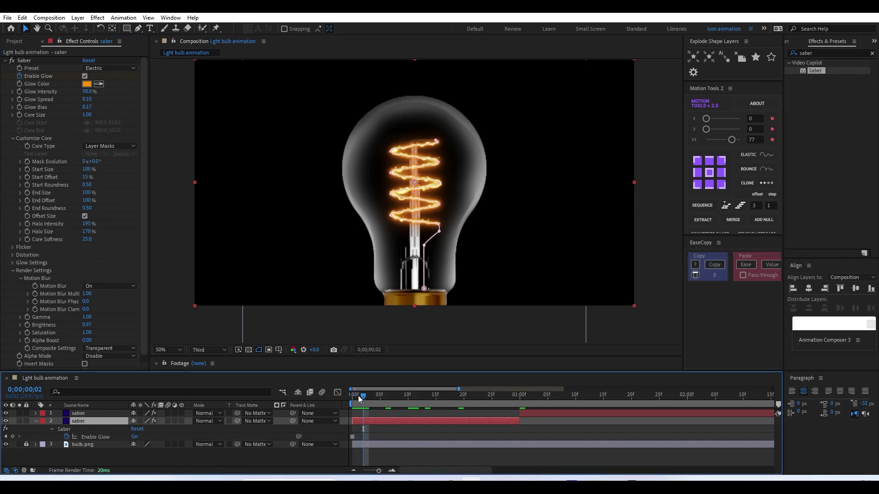
click(85, 76)
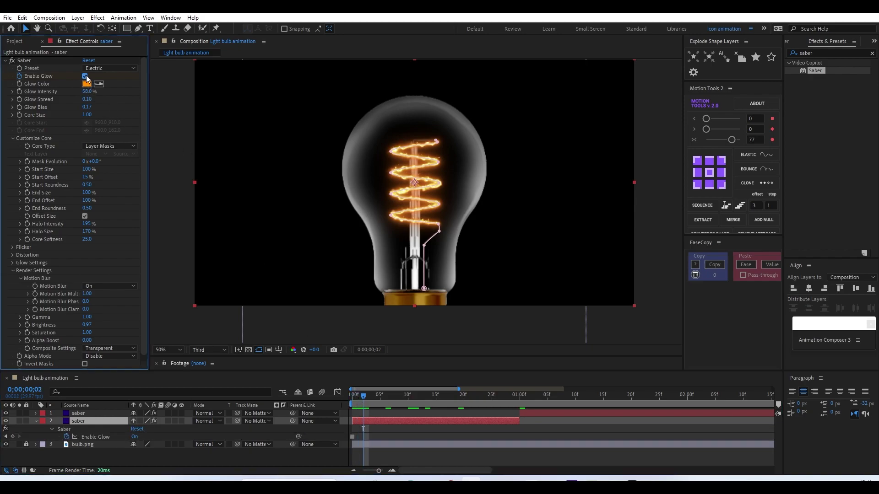
key(Page_Down)
key(Page_Down)
click(85, 77)
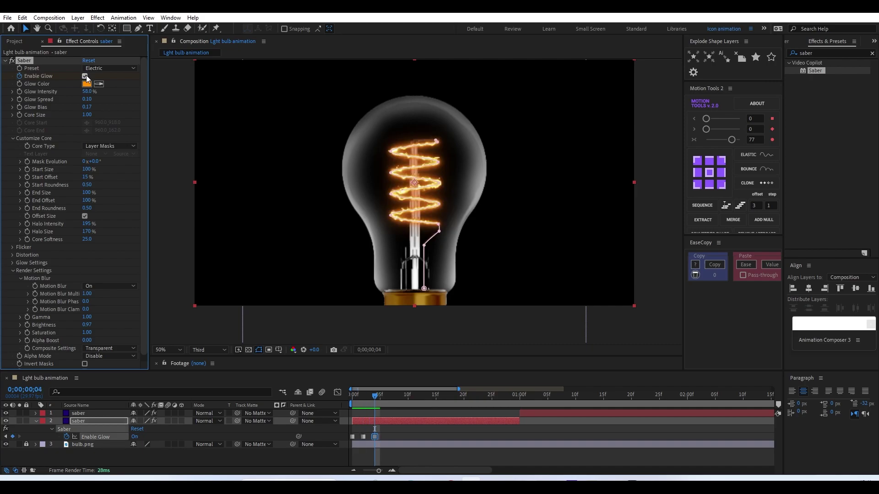
- Keyframe Enable Glow off at 0;00;00;07 and add another off keyframe at 0;00;00;12
drag(360, 392, 390, 394)
click(83, 76)
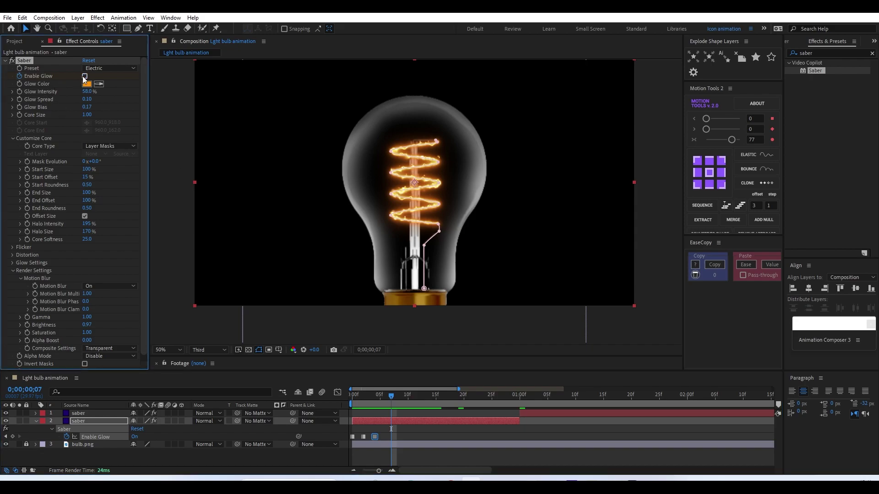
drag(390, 396, 417, 399)
key(ctrl+v)
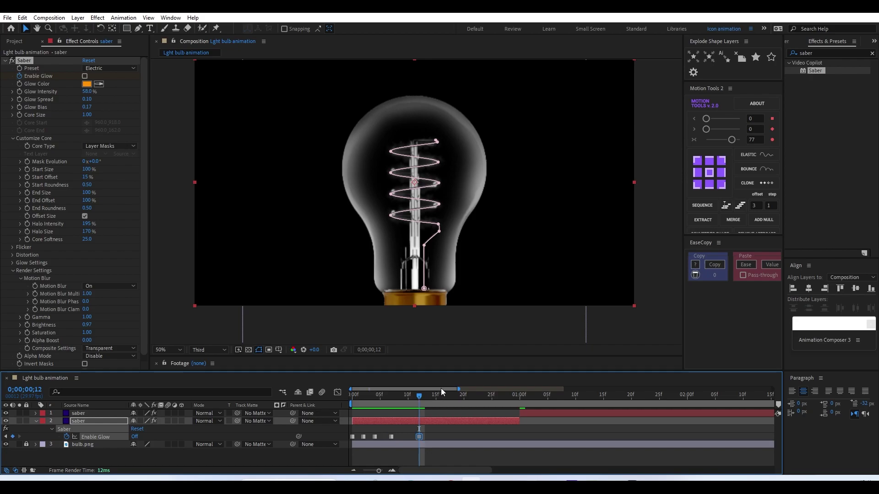
- Keyframe Enable Glow on at 0;00;00;15, add another on keyframe at 0;00;00;17, and advance to 0;00;00;19
click(426, 396)
drag(425, 398, 436, 397)
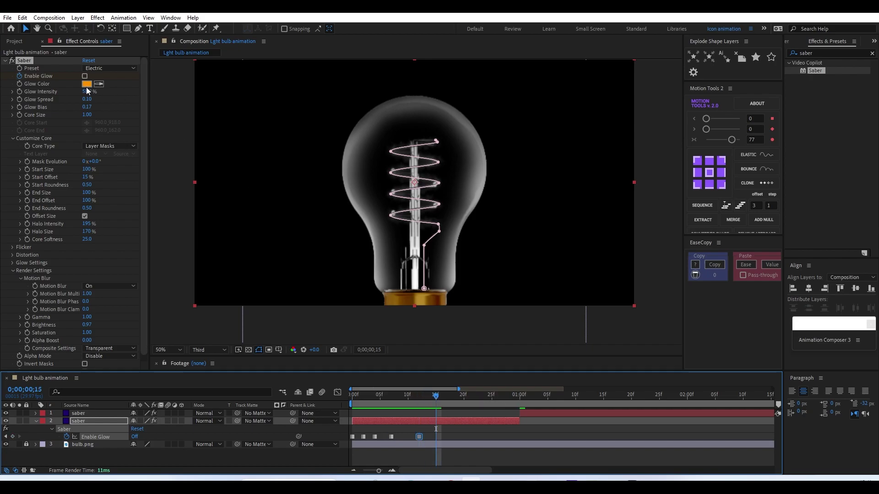
click(84, 76)
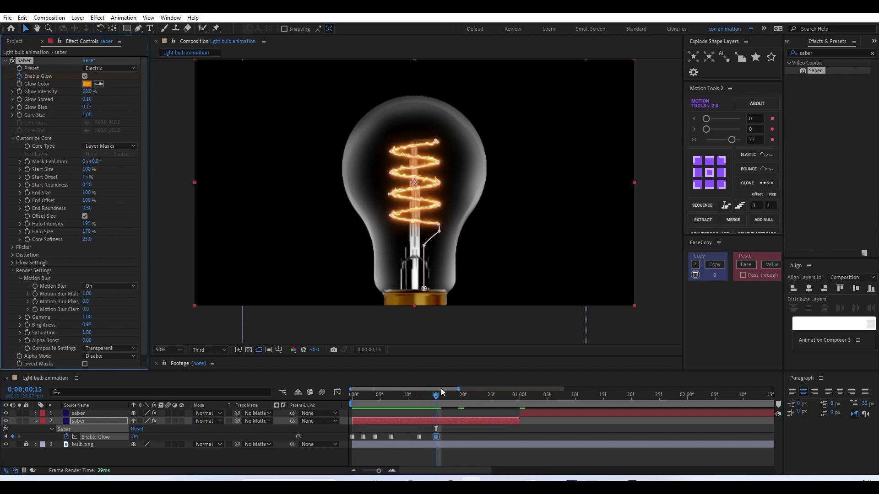
click(446, 396)
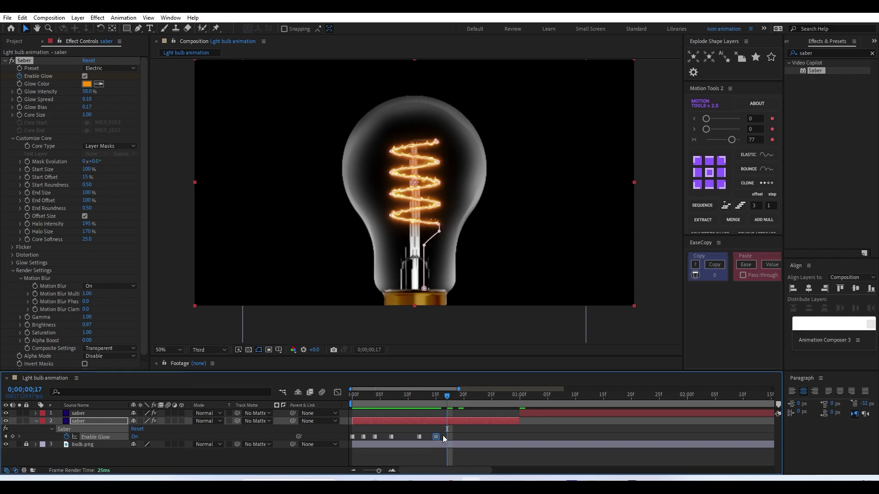
click(12, 437)
key(Page_Down)
key(Page_Down)
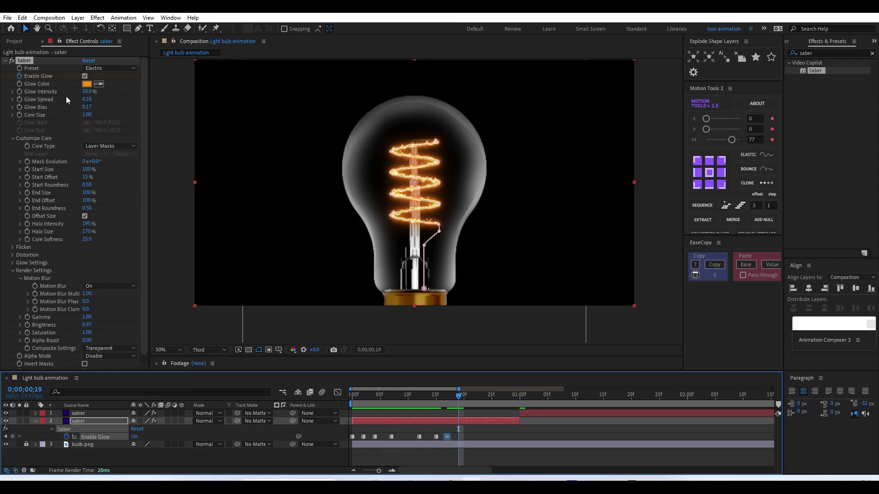
- Keyframe Enable Glow off at 0;00;00;19 and shift all the Enable Glow keyframes about three frames later
click(84, 76)
drag(411, 448, 359, 461)
drag(476, 429, 351, 465)
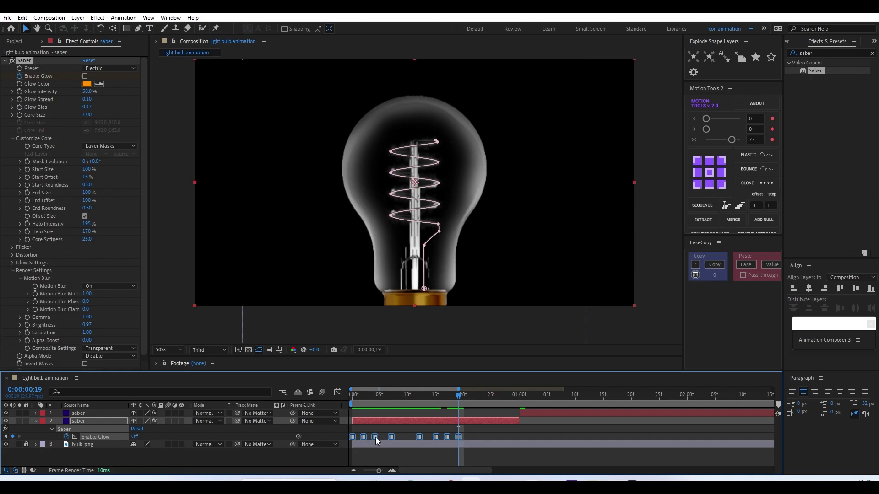
drag(375, 438, 392, 439)
click(402, 452)
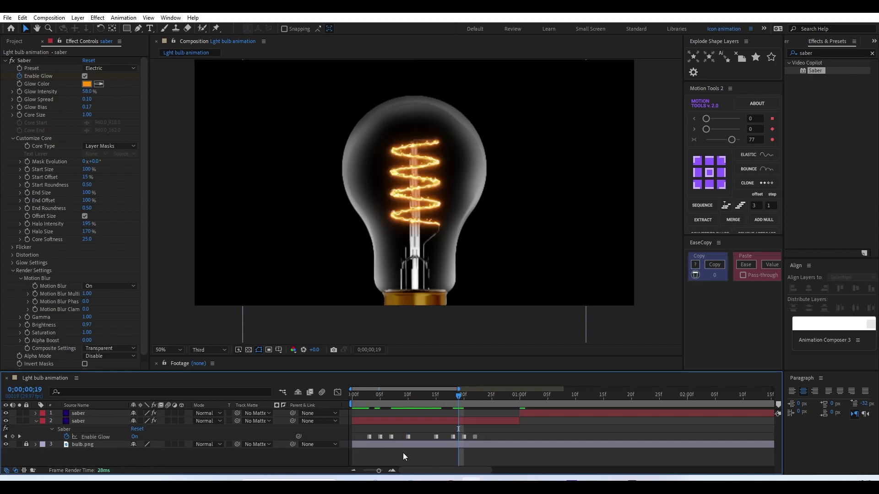
key(space)
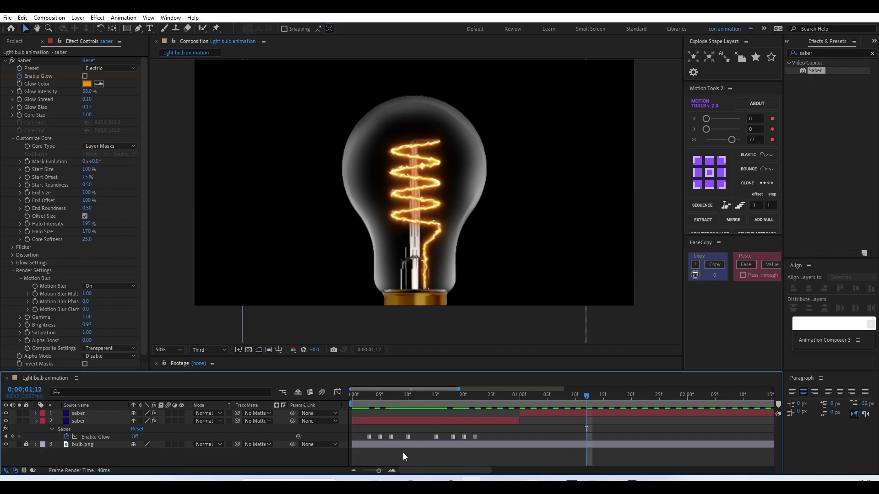
- Collapse the first saber segment's keyframes and select the second saber segment with the time set to 0;00;01;00
drag(442, 394, 517, 424)
click(545, 413)
drag(423, 264, 412, 260)
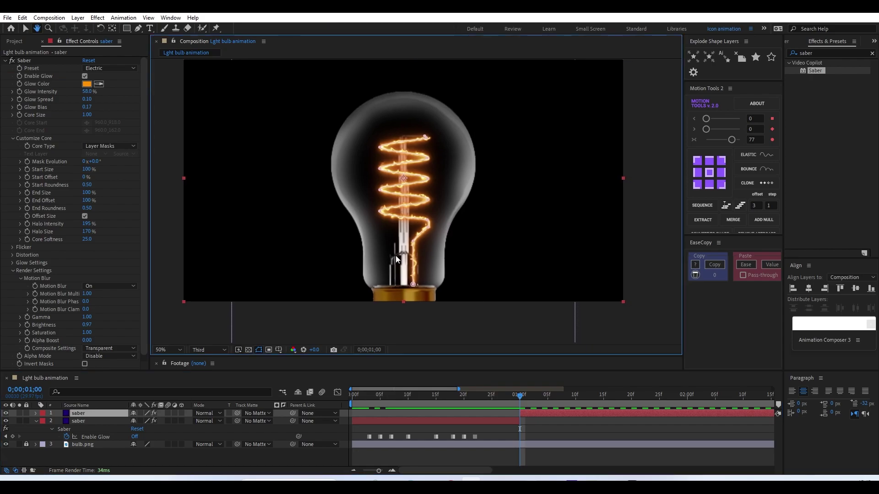
click(35, 421)
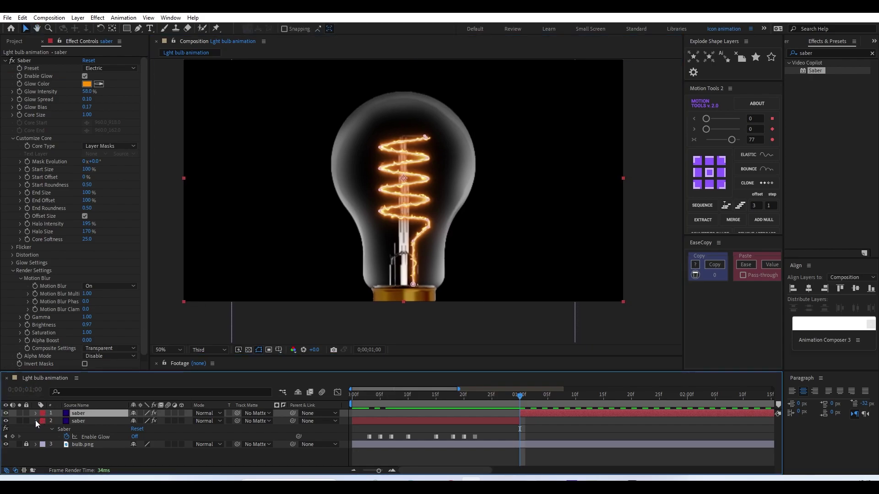
drag(550, 431, 433, 443)
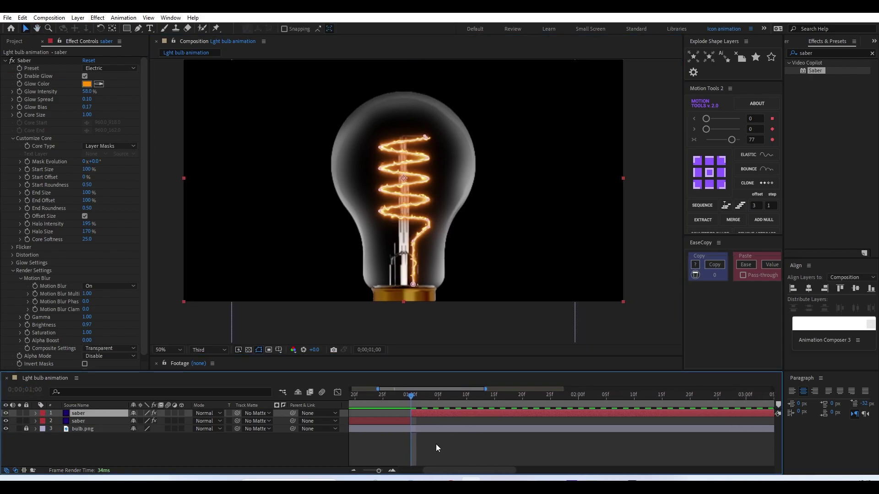
key(minus)
drag(571, 435, 559, 431)
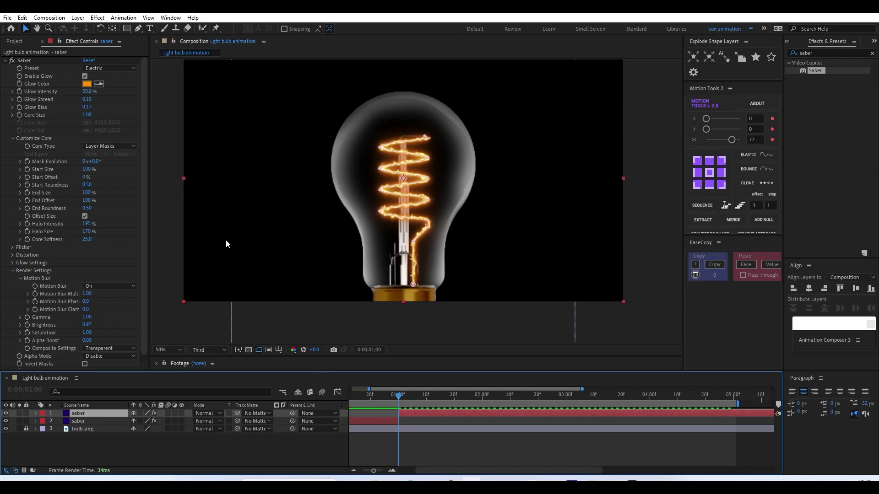
- Try to animate the second saber segment's Start Offset down from 100% at 0;00;01;00, ending at about 0;00;03;00
click(85, 177)
text(100)
key(Return)
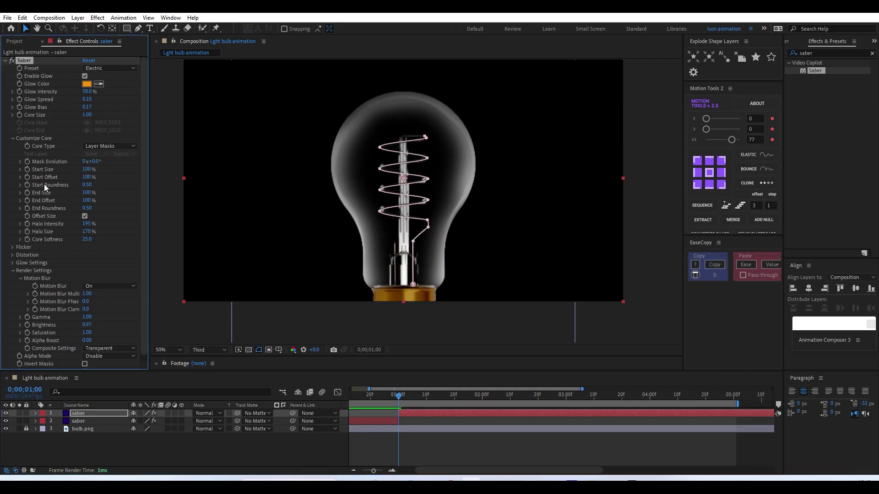
click(461, 411)
key(u)
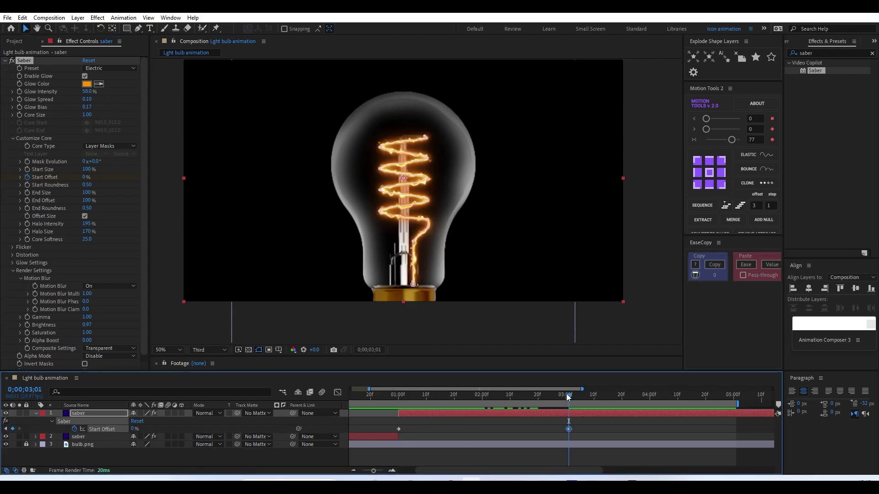
drag(567, 395, 564, 432)
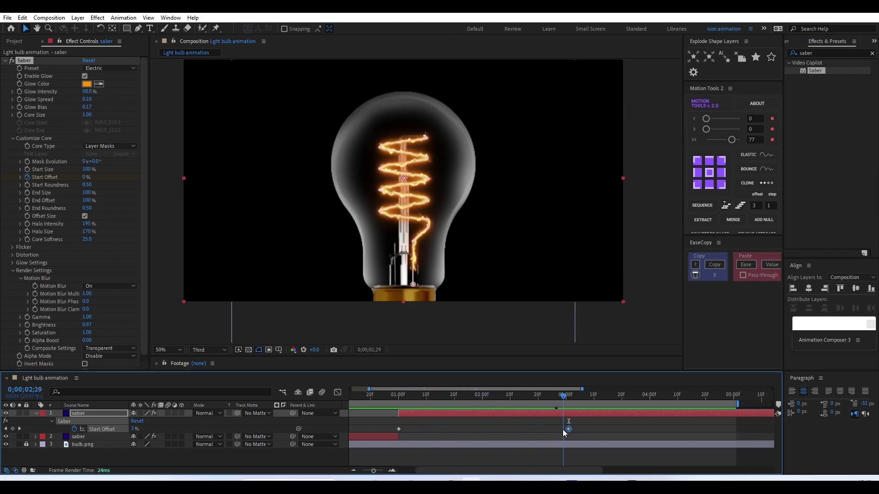
- Remove the Start Offset keyframes from the second saber segment and set Start Offset to 0%
click(397, 403)
click(398, 401)
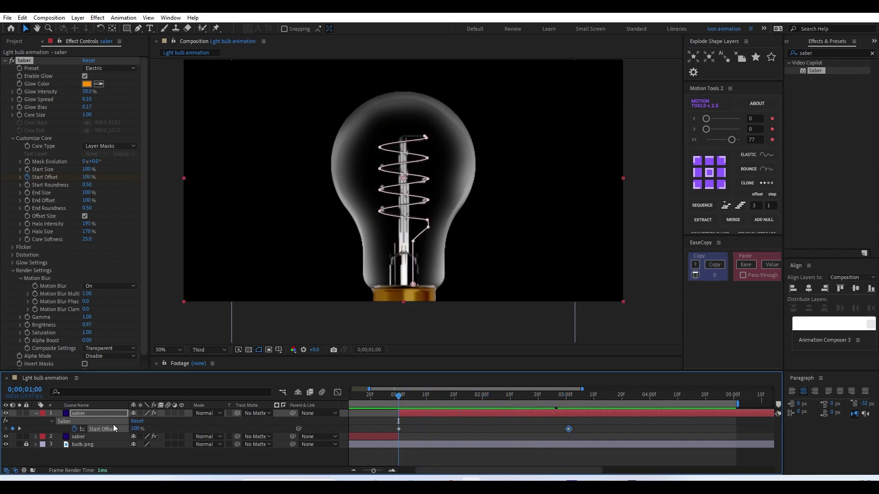
click(74, 429)
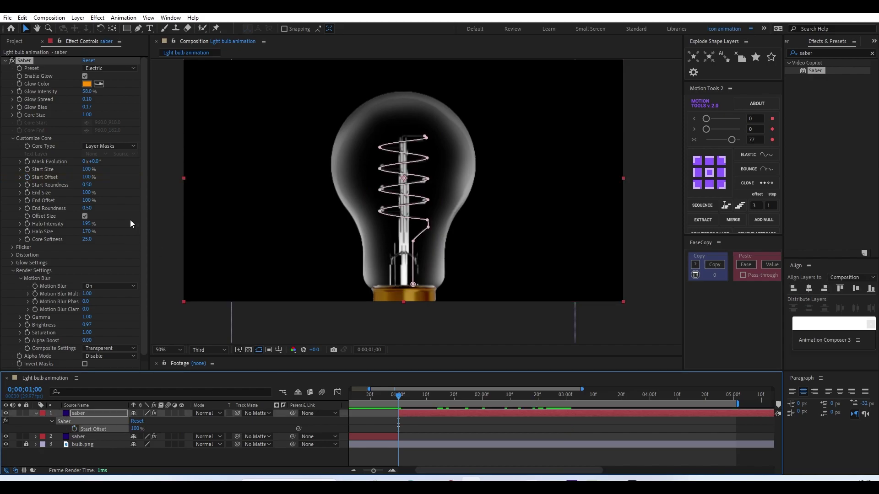
click(88, 177)
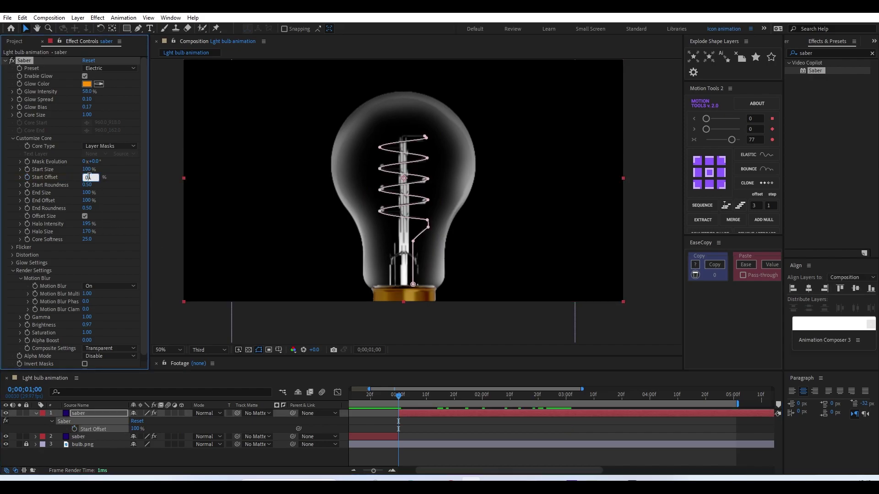
key(Return)
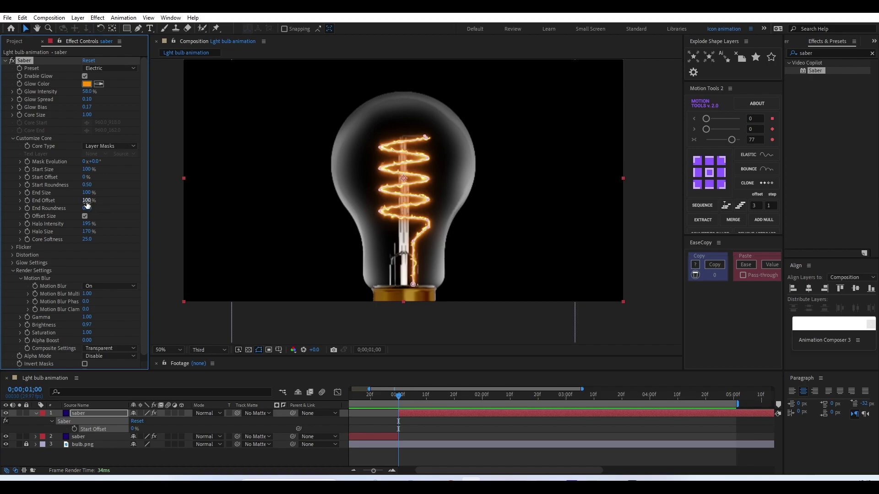
- Animate the second saber segment's End Offset from 0% at 0;00;01;00 to 100% at 0;00;03;00
drag(87, 202, 77, 202)
drag(47, 206, 14, 209)
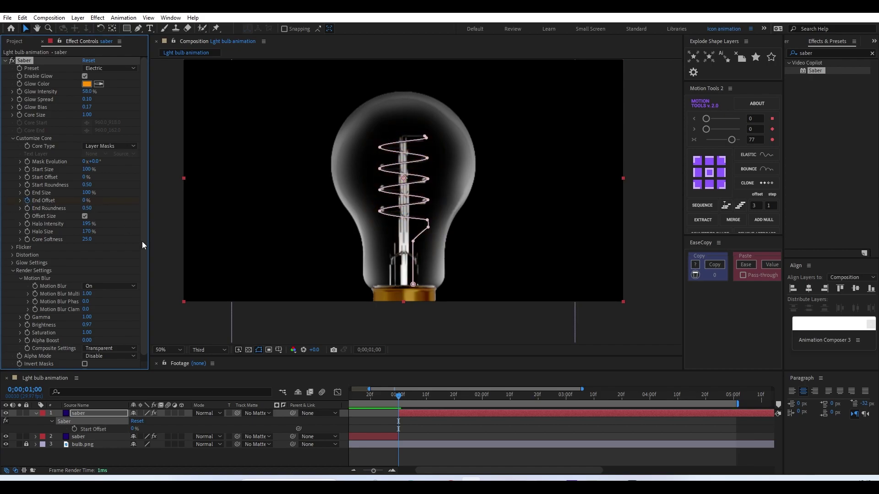
click(422, 413)
key(u)
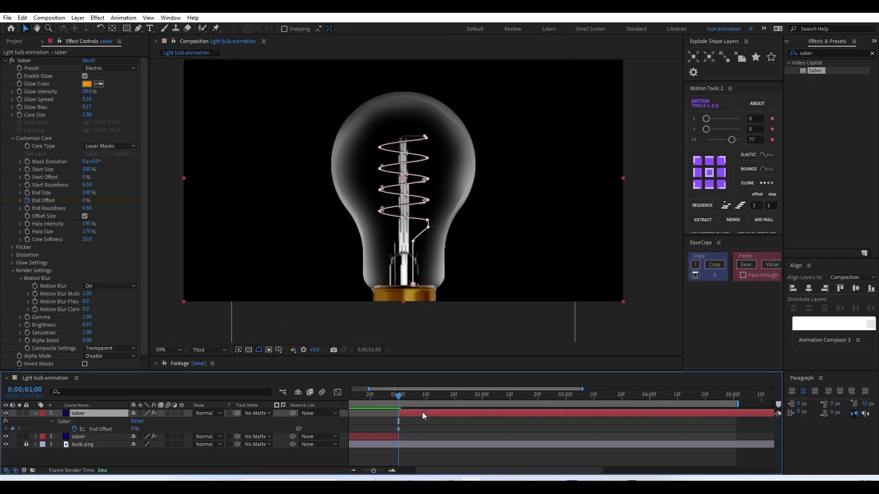
drag(562, 398, 568, 400)
drag(83, 201, 337, 205)
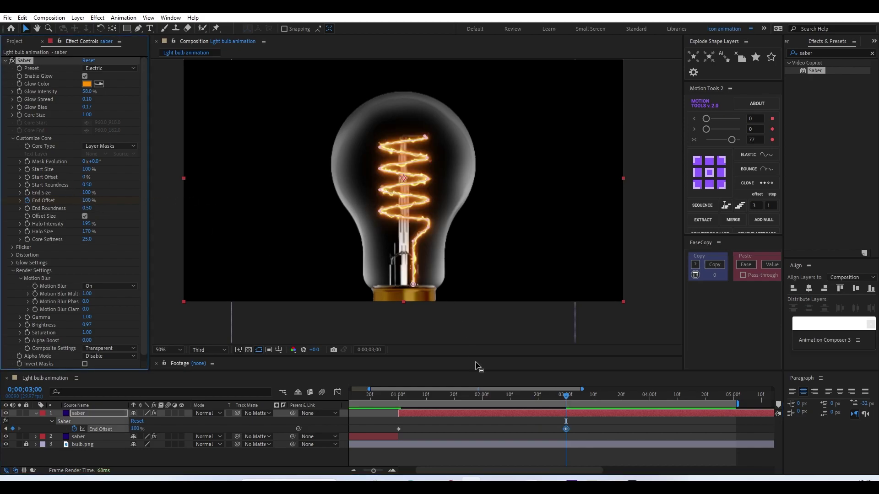
- Animate the second saber segment's Start Offset from 0% at 0;00;02;00 to 15% at 0;00;03;00
drag(393, 398, 482, 417)
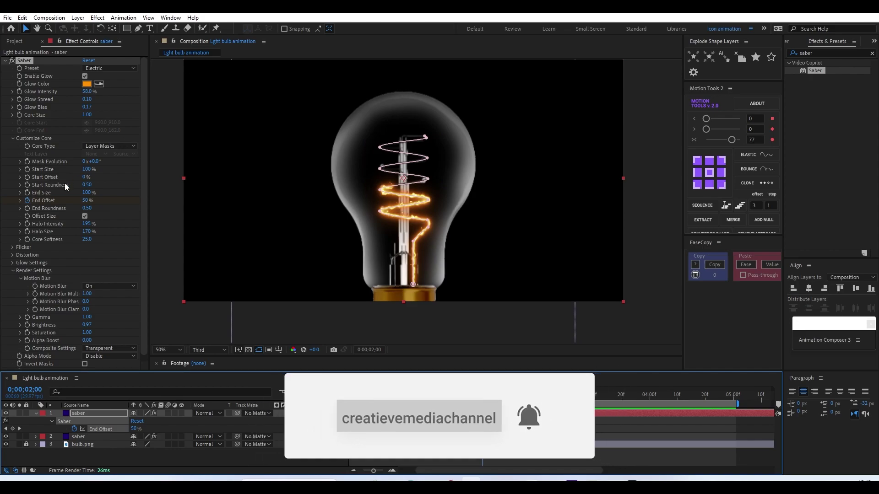
click(28, 178)
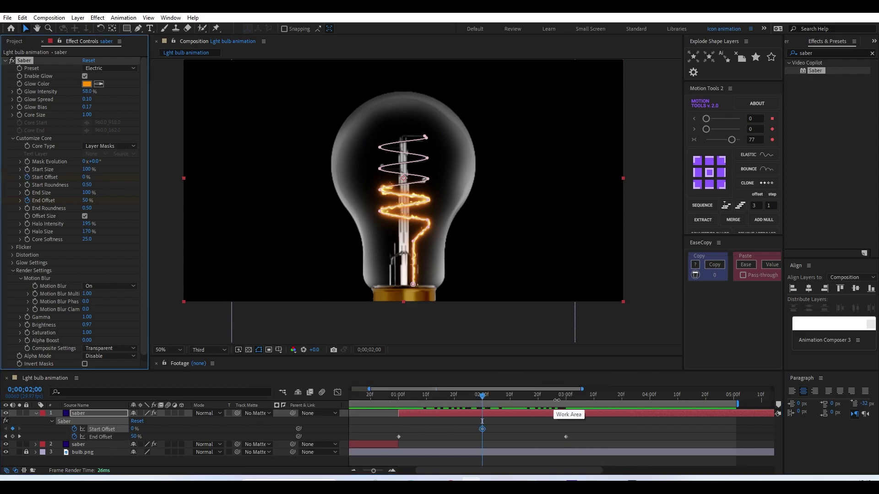
drag(550, 398, 568, 404)
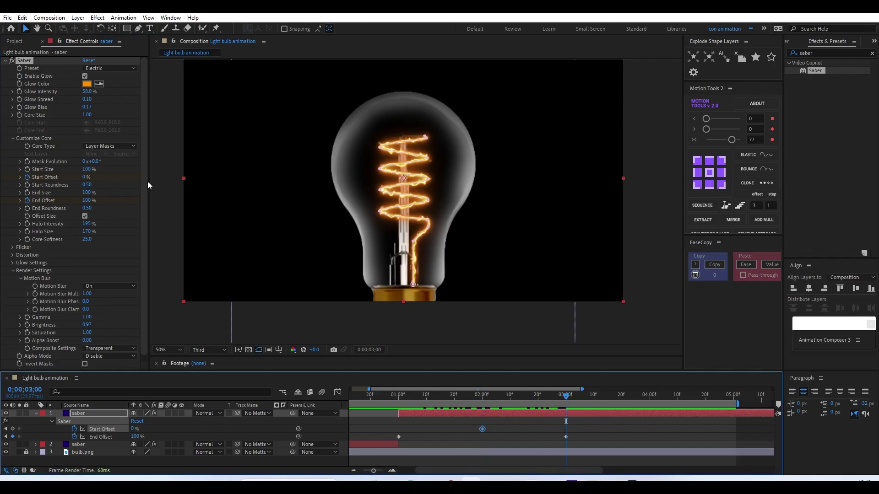
click(86, 177)
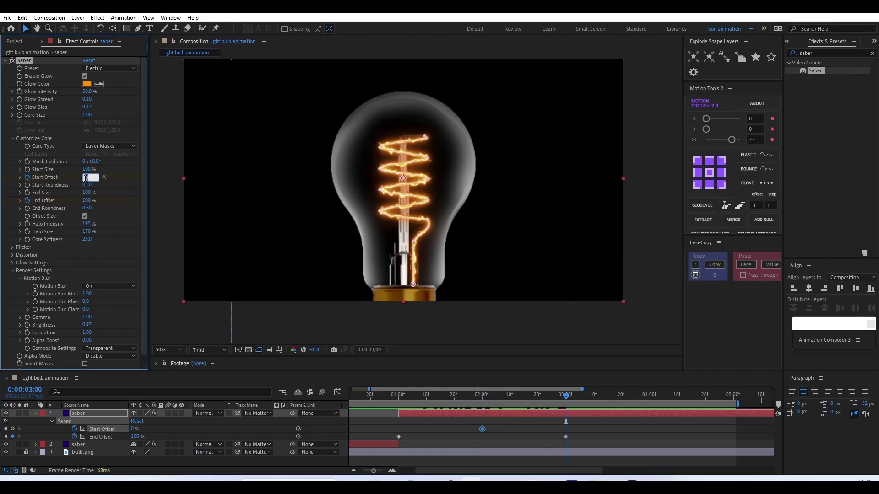
text(20)
key(Return)
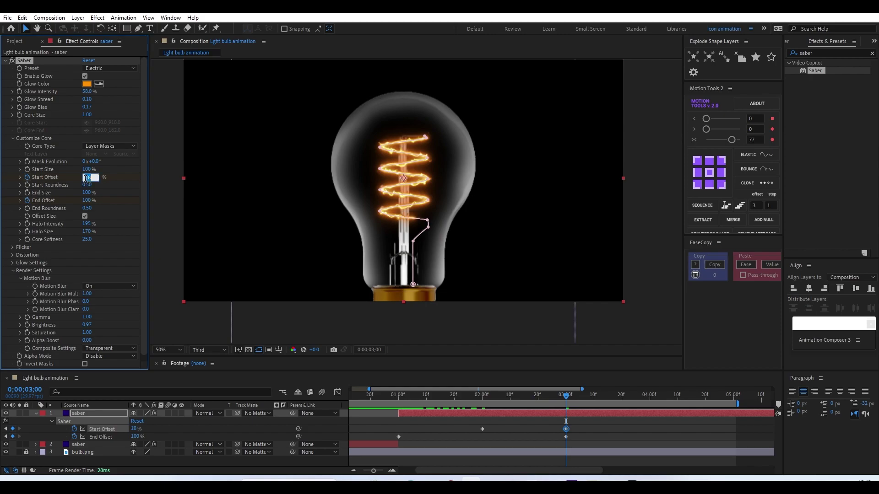
click(461, 418)
- Apply Easy Ease to all Start Offset and End Offset keyframes and lengthen both ease handles in the speed graph
drag(581, 419, 396, 442)
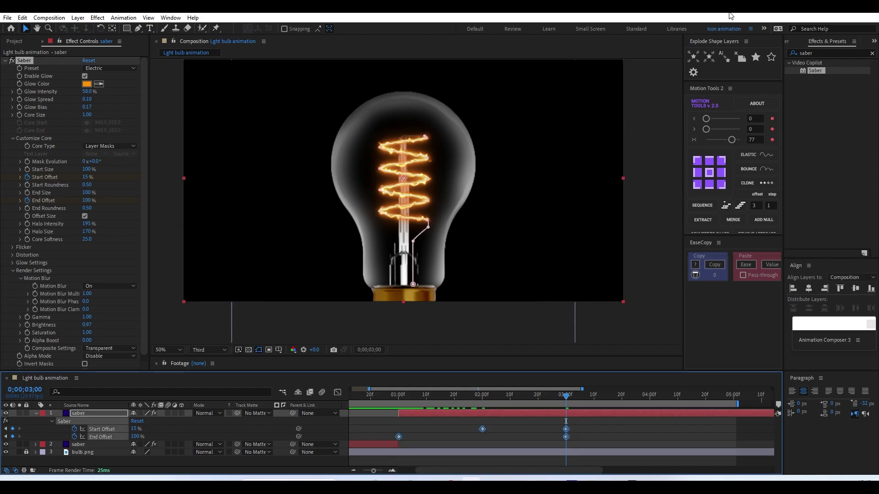
key(F9)
click(339, 392)
drag(585, 428, 352, 459)
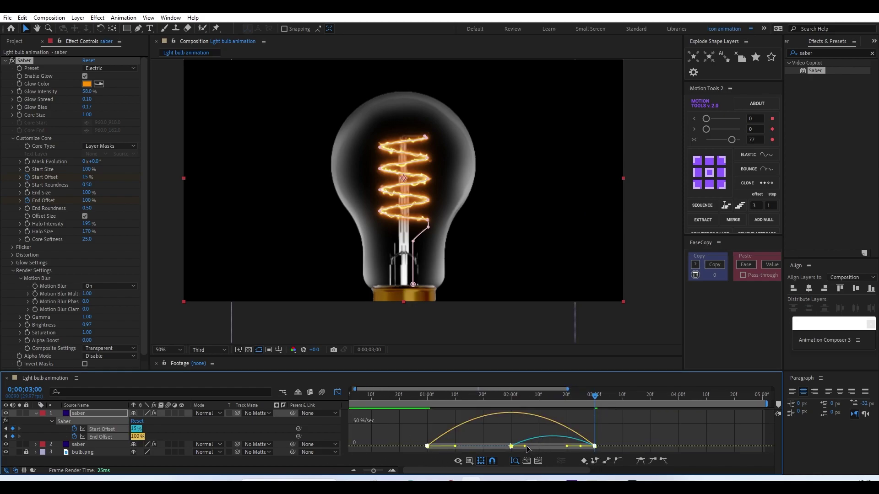
drag(457, 446, 466, 446)
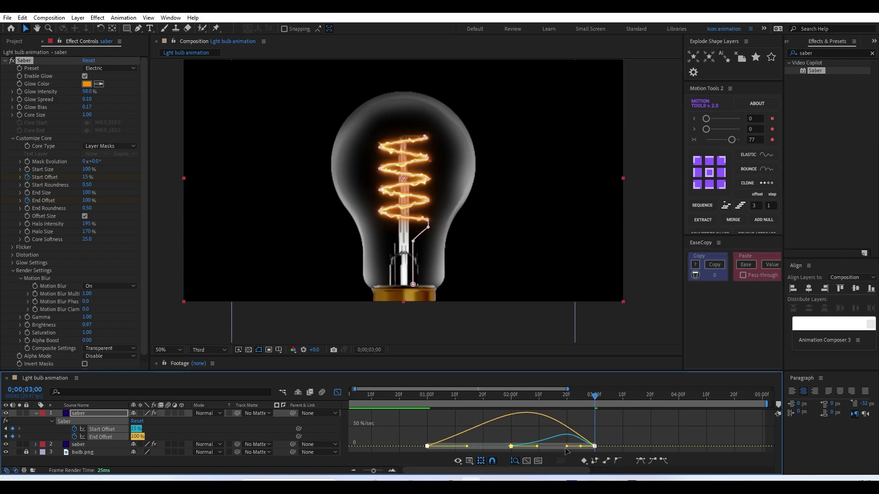
drag(567, 447, 554, 446)
click(593, 418)
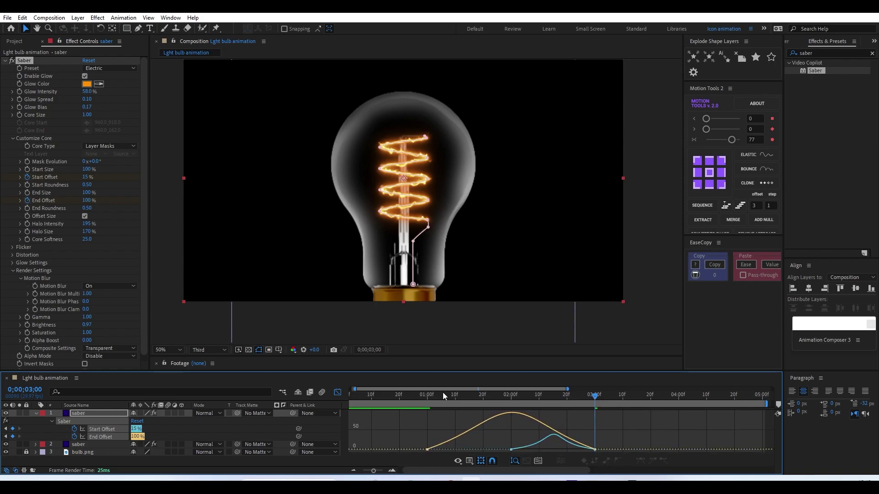
click(341, 395)
- Collapse the second saber segment's keyframes and preview the flicker and the glow travelling along the filament
click(505, 439)
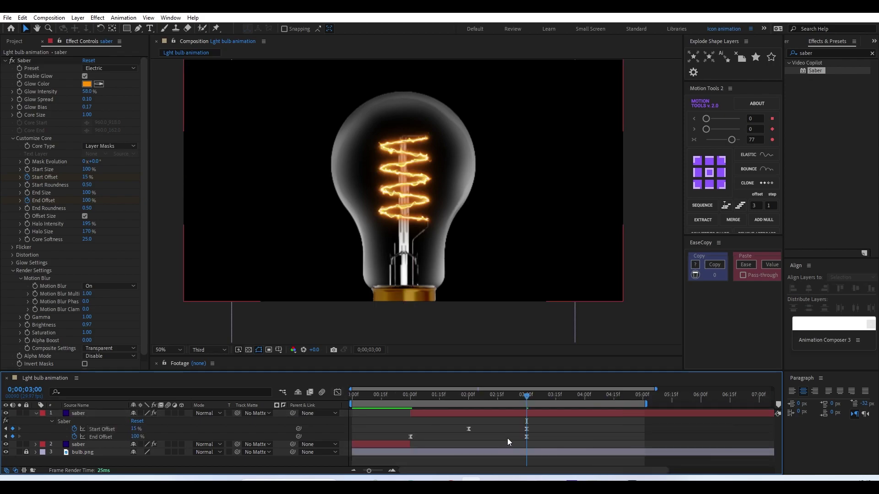
key(minus)
key(u)
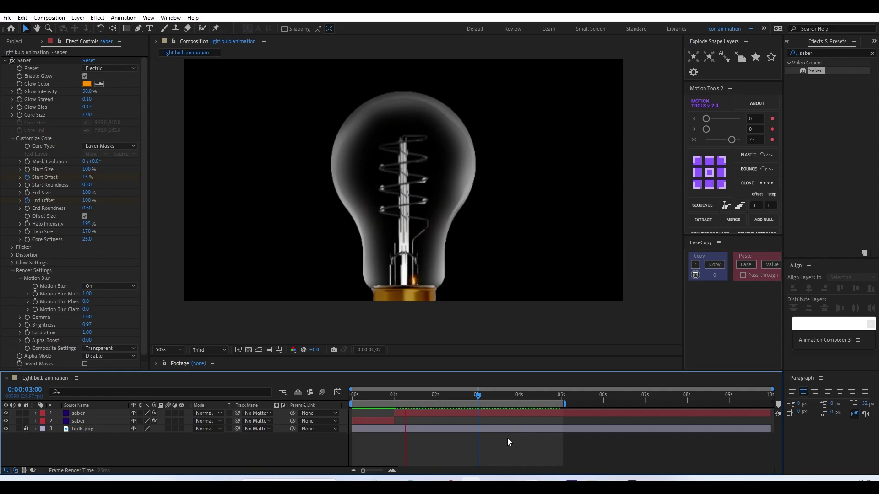
key(space)
key(space)
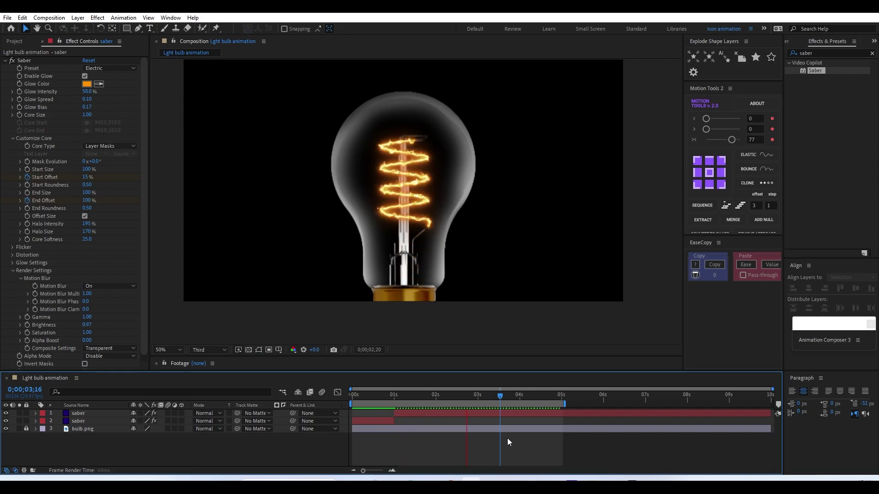
key(space)
key(space)
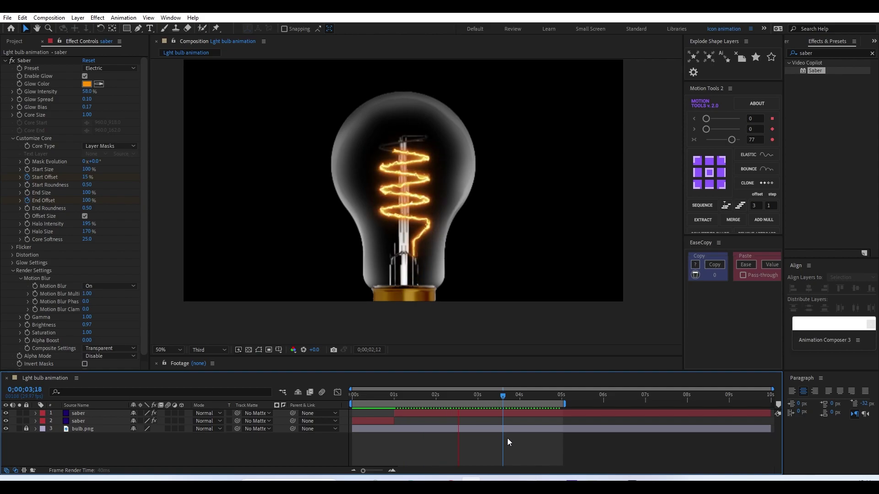
key(space)
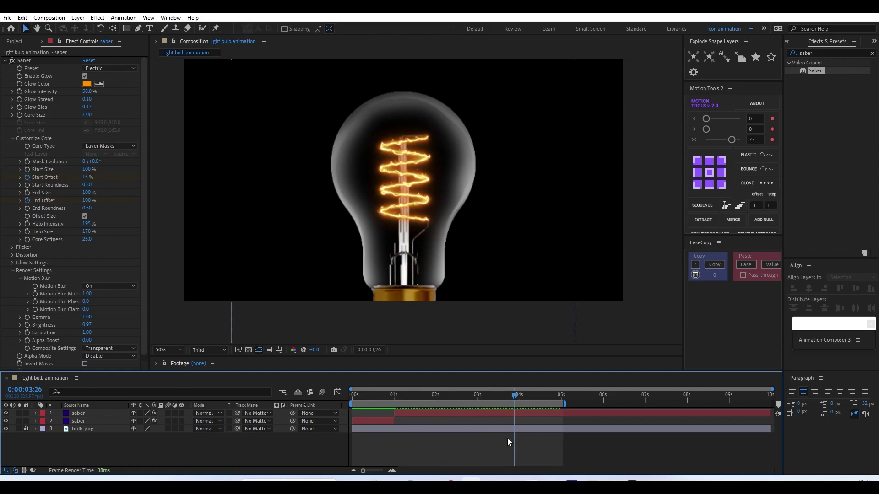
- Move the second saber segment's Start Offset keyframes earlier, the first to about 0;00;01;25 and the second to 0;00;02;08
click(509, 414)
key(u)
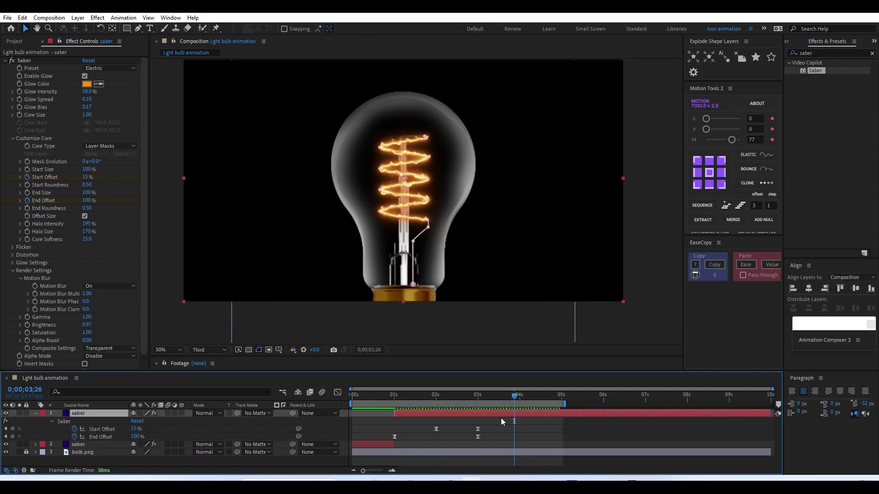
mouse_move(395, 398)
mouse_down()
mouse_move(430, 414)
mouse_move(420, 408)
mouse_move(422, 431)
mouse_move(431, 429)
mouse_up()
key(space)
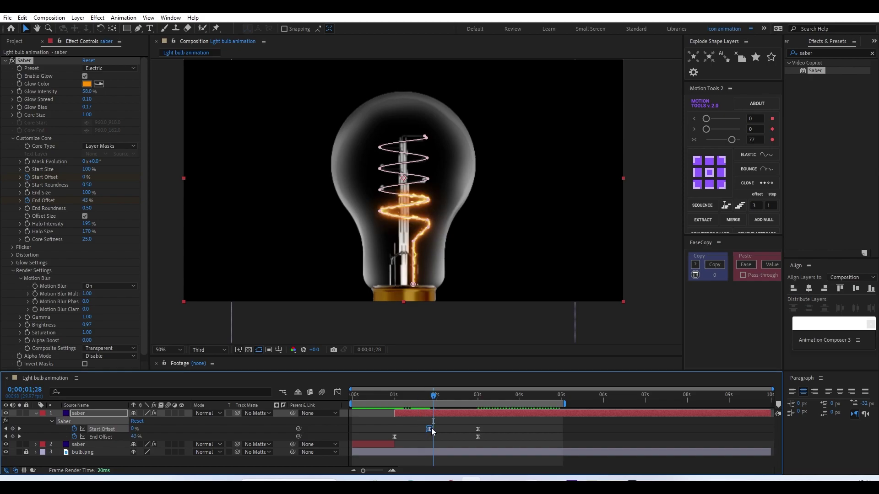
drag(479, 431, 448, 433)
- Save the project and preview the animation with the retimed Start Offset
key(ctrl+s)
key(Escape)
key(space)
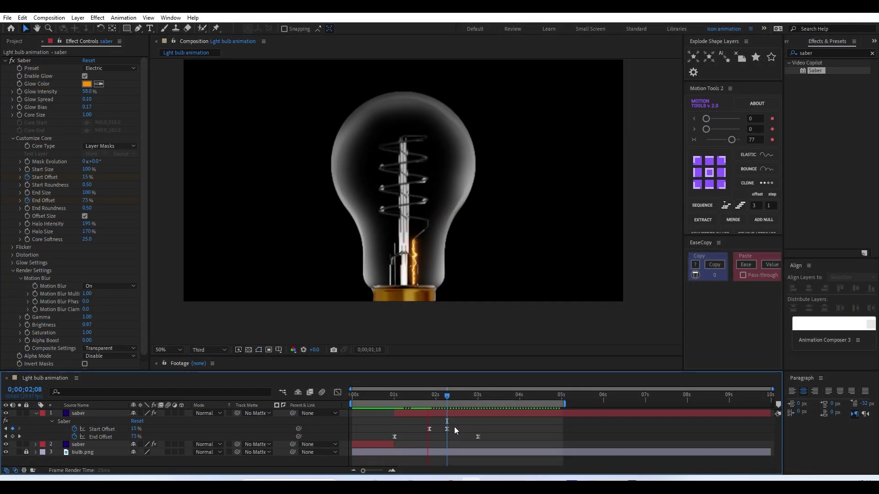
key(space)
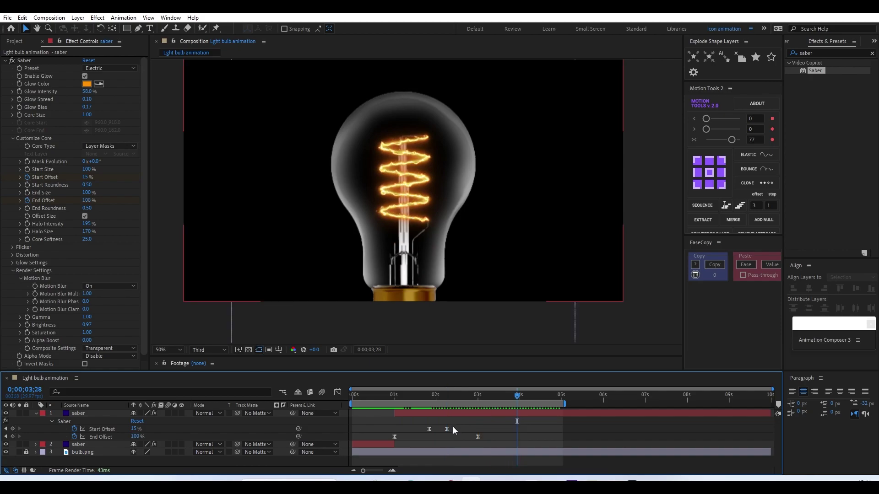
- Collapse the second saber segment's keyframes and hide that layer so the bare filament shows
key(u)
scroll(403, 227, up, 4)
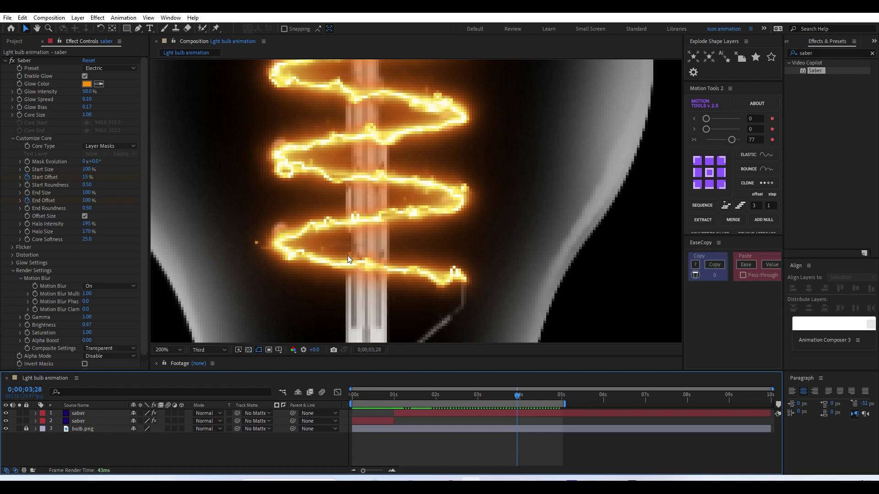
scroll(400, 174, down, 2)
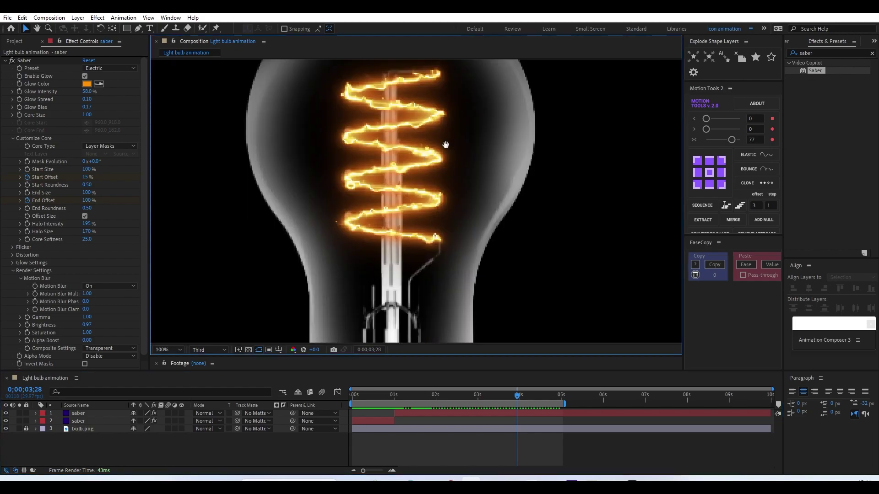
click(411, 414)
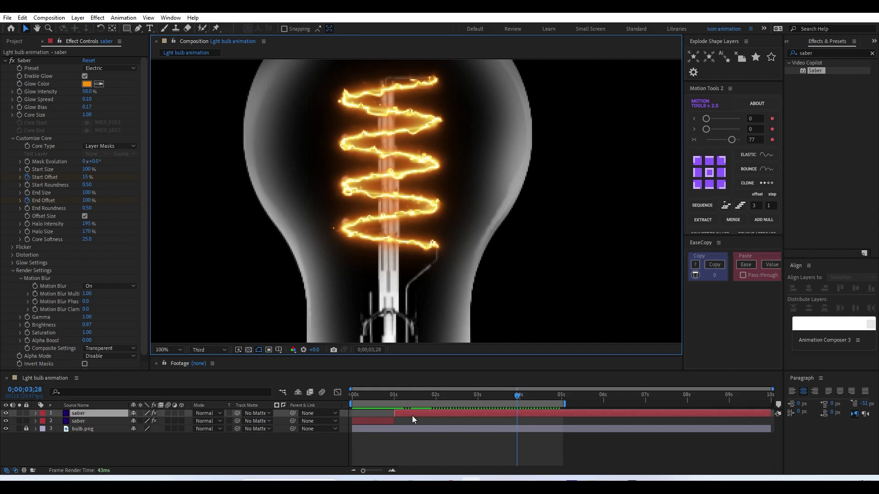
key(space)
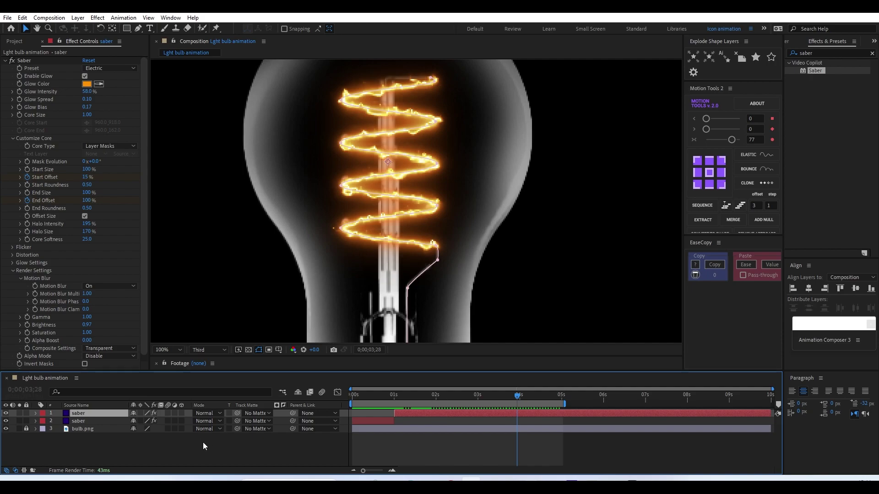
click(6, 413)
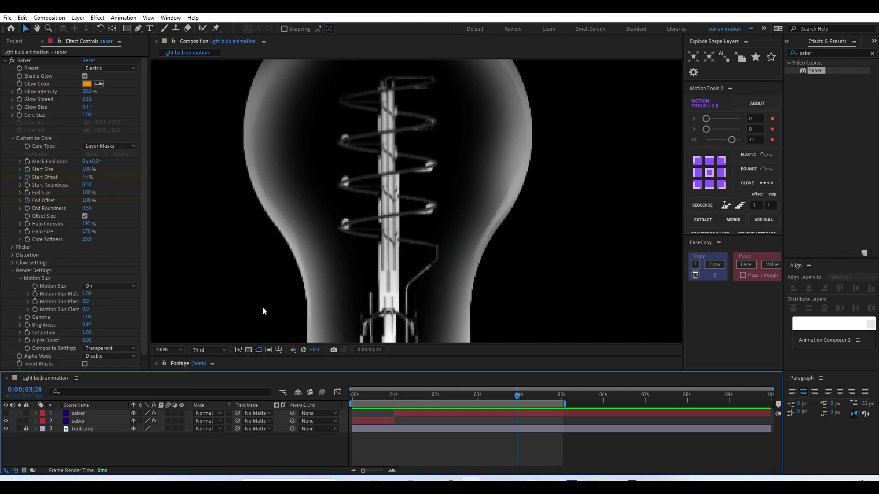
- Draw four small rectangles with a solid light fill in one shape layer over the central rod, where the filament passes behind it
click(127, 27)
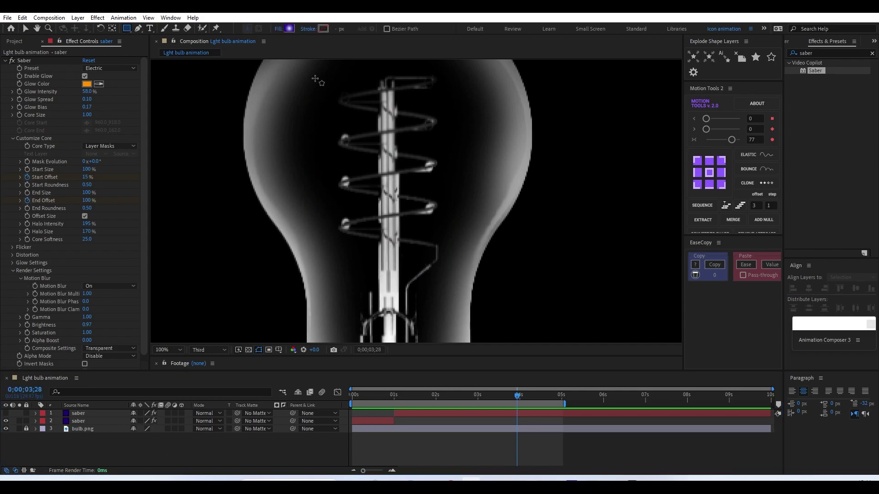
click(279, 29)
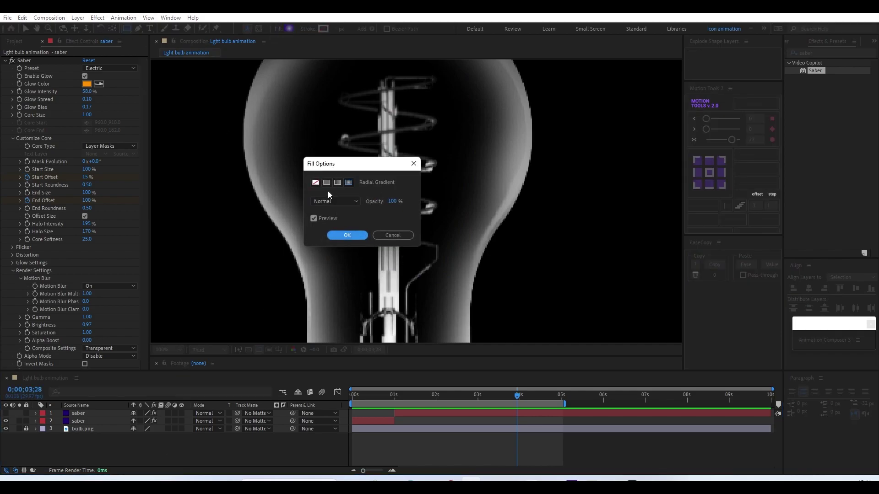
click(347, 235)
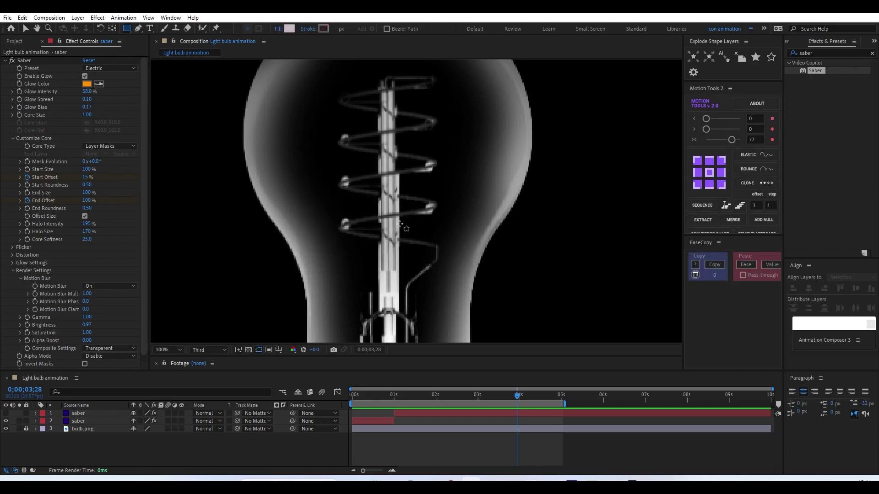
key(period)
drag(343, 256, 384, 296)
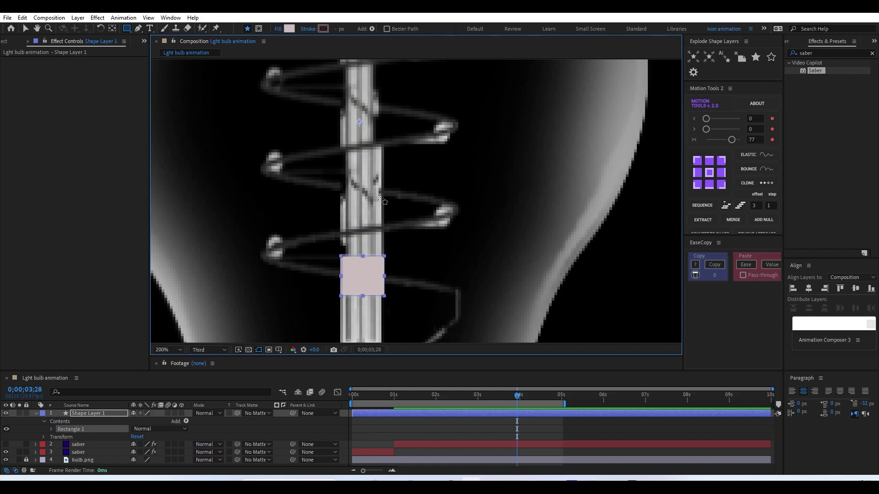
mouse_move(371, 195)
mouse_down()
mouse_move(374, 216)
mouse_move(388, 225)
mouse_up()
scroll(368, 193, up, 4)
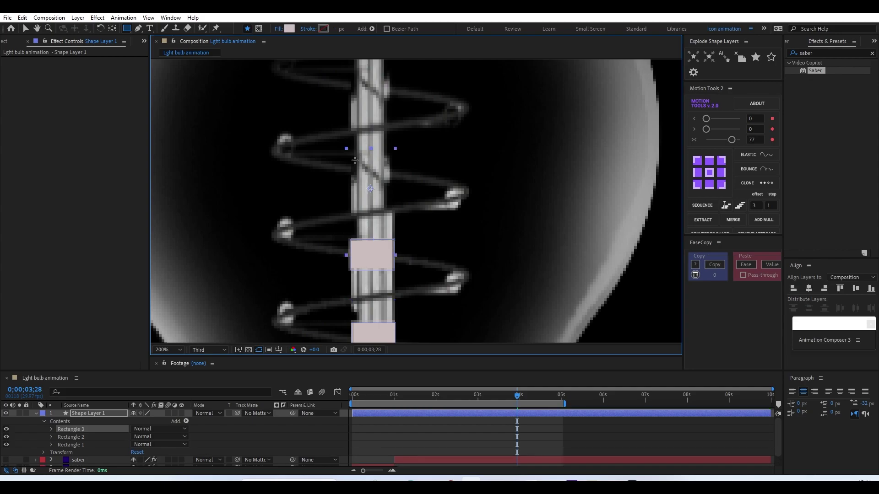
key(comma)
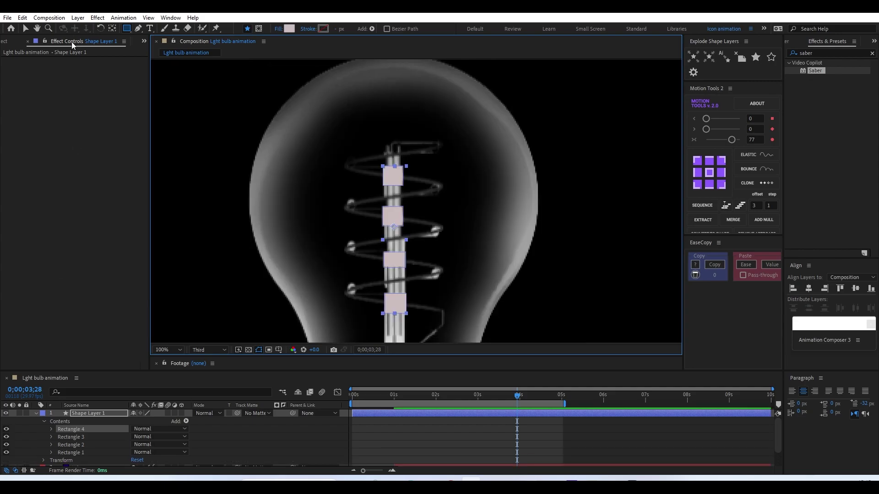
- Return to the Selection tool, collapse the shape layer and make the second saber segment visible again
click(26, 29)
click(36, 414)
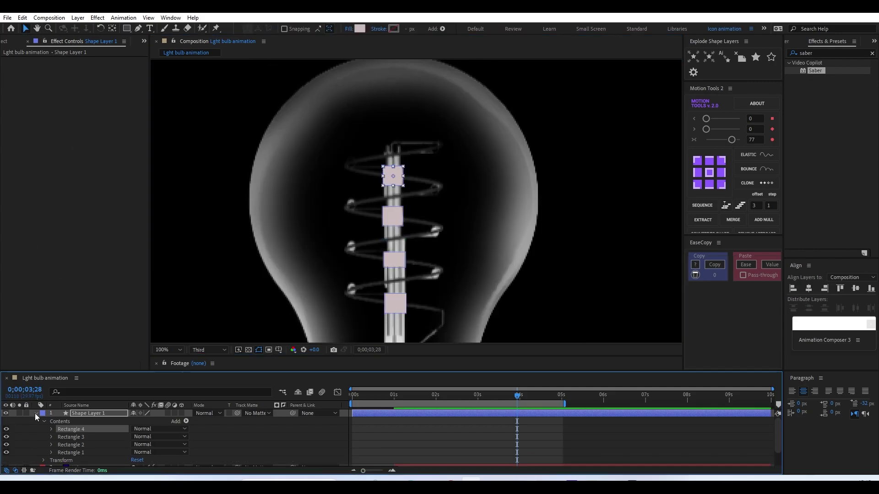
click(89, 454)
click(6, 422)
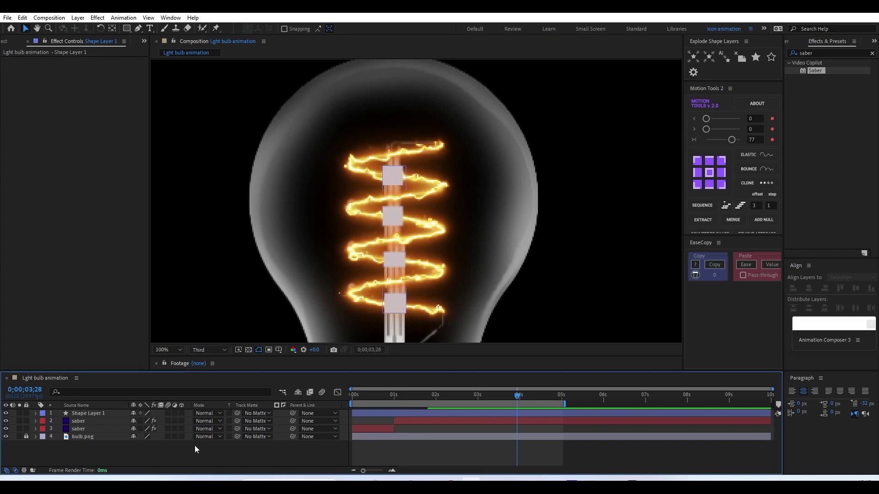
- Set Shape Layer 1 as the second saber segment's track matte and invert it to hide the glow behind the rod
drag(217, 425, 106, 411)
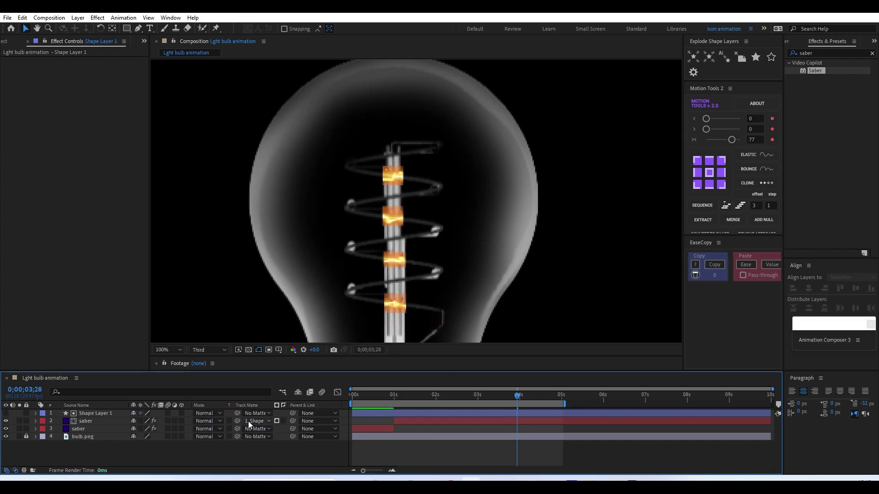
click(283, 421)
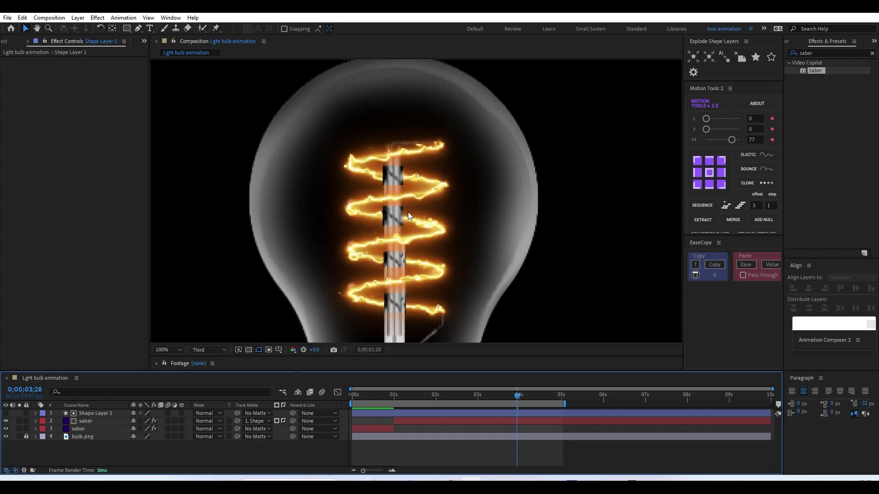
scroll(417, 208, down, 1)
drag(411, 222, 409, 195)
scroll(409, 196, up, 1)
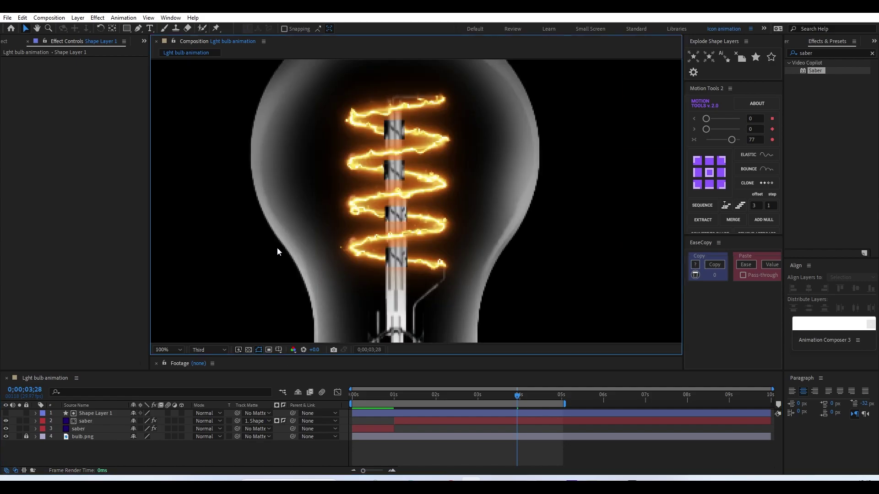
- Apply Fast Box Blur to Shape Layer 1 with a Blur Radius of 8 to soften the matte's edges
click(104, 413)
key(ctrl+space)
text(fast)
key(Return)
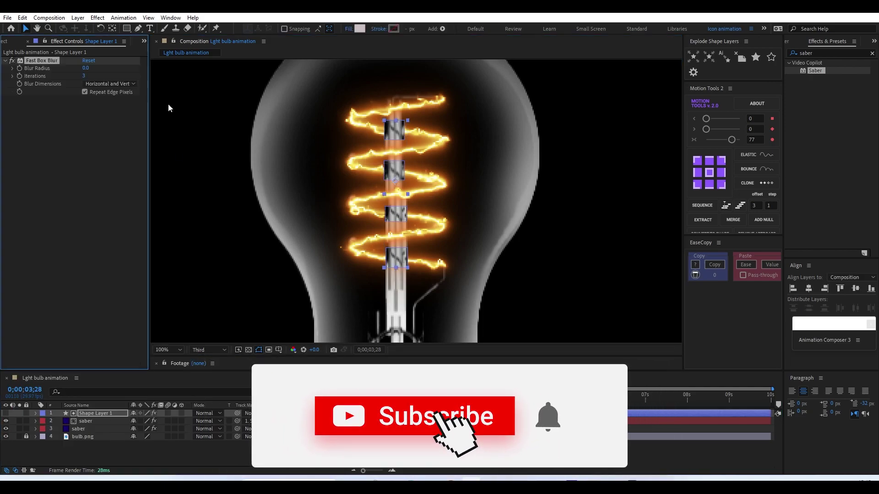
drag(86, 68, 94, 70)
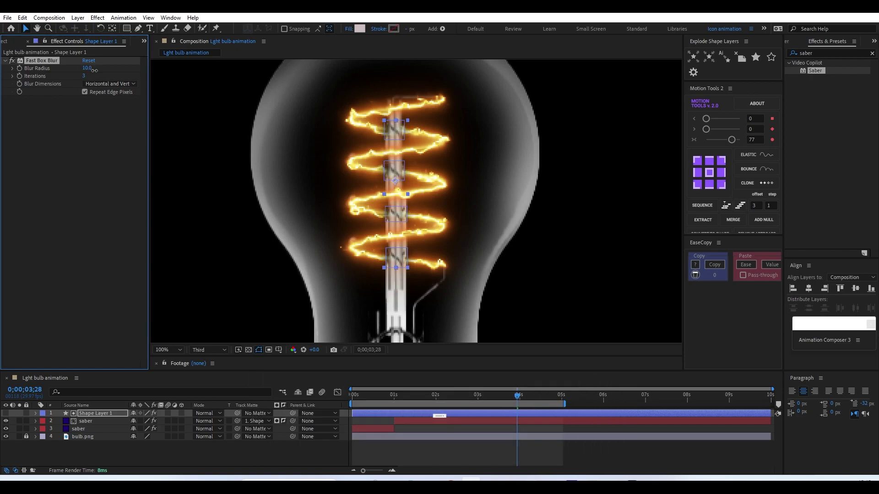
click(422, 454)
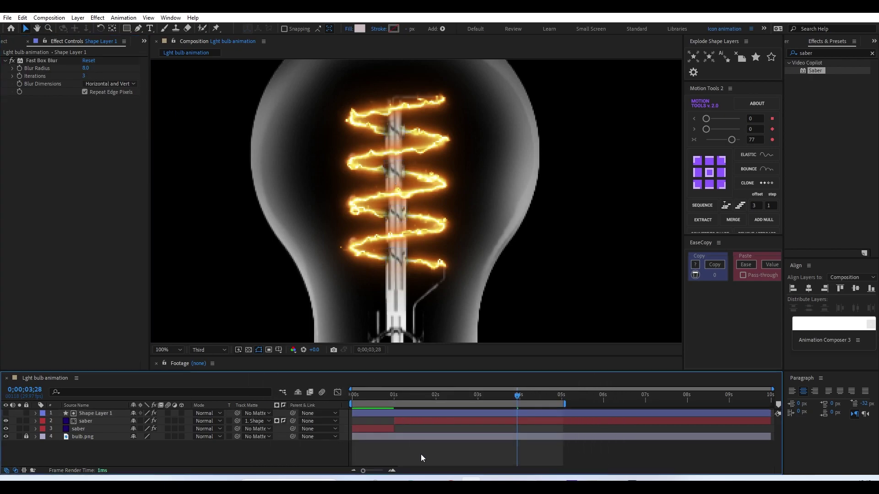
- Fit the composition to the viewer and set its preview resolution to Full
scroll(442, 246, down, 4)
scroll(441, 245, up, 4)
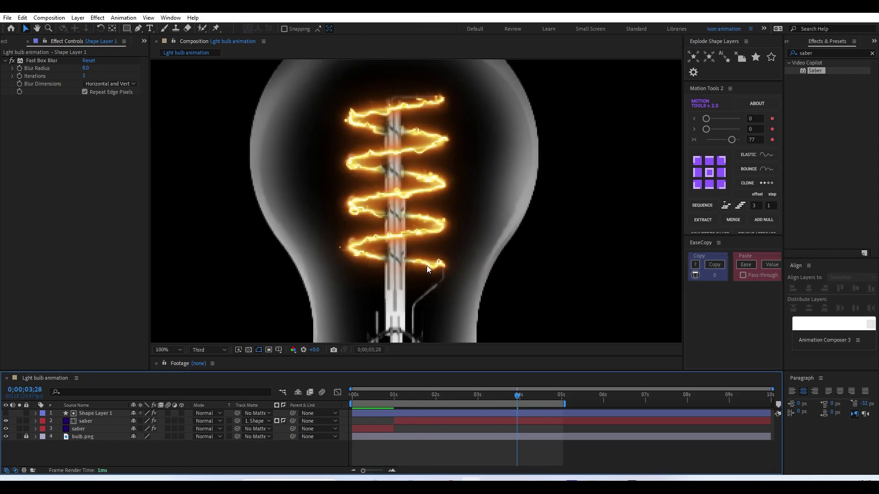
scroll(427, 266, down, 2)
scroll(456, 312, up, 1)
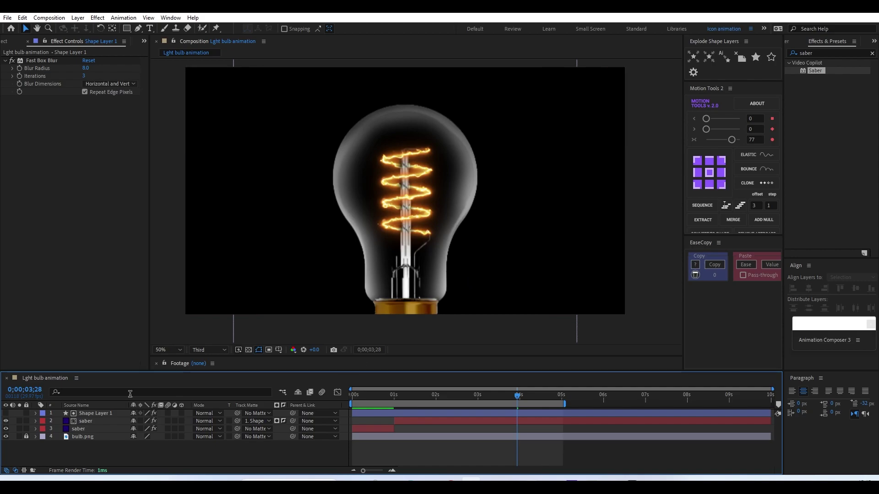
click(167, 350)
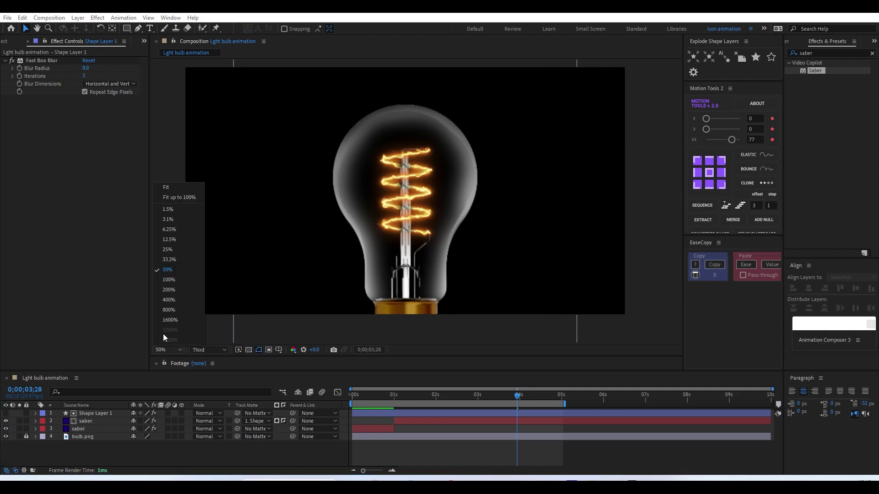
click(164, 188)
click(209, 350)
click(207, 364)
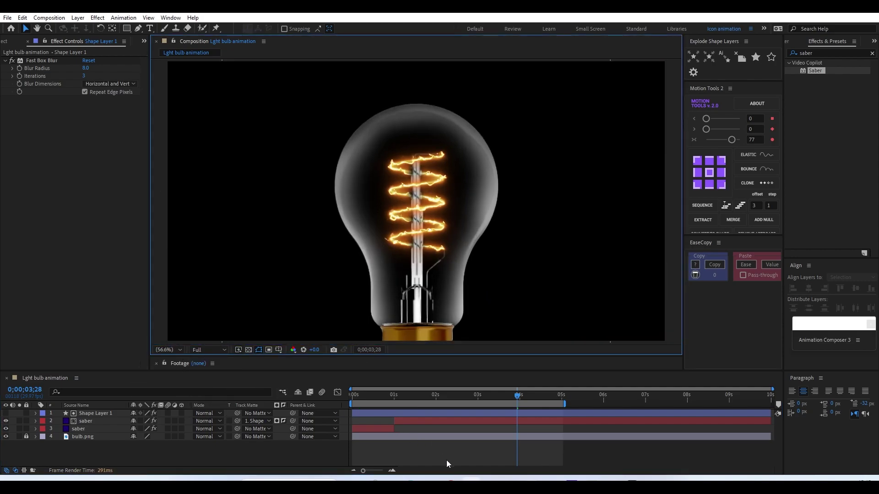
- Preview the full-resolution animation with the glow passing behind the rod, including in a maximized composition viewer
key(ctrl+s)
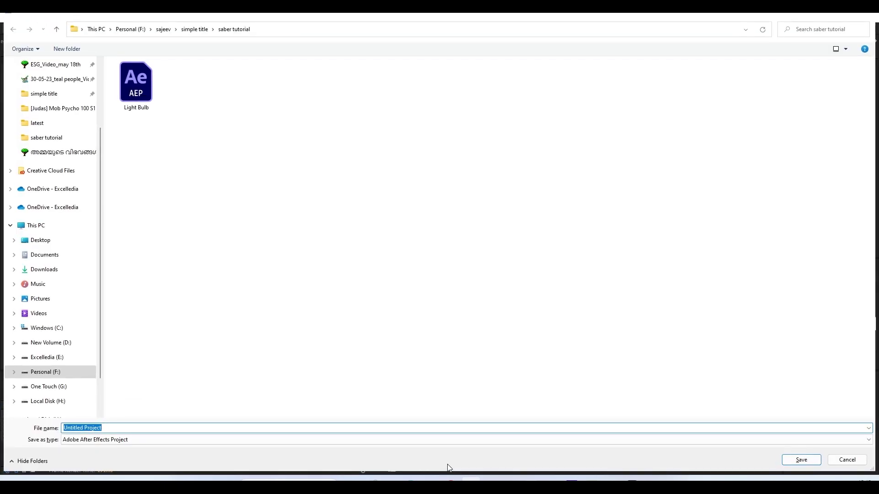
key(Escape)
key(space)
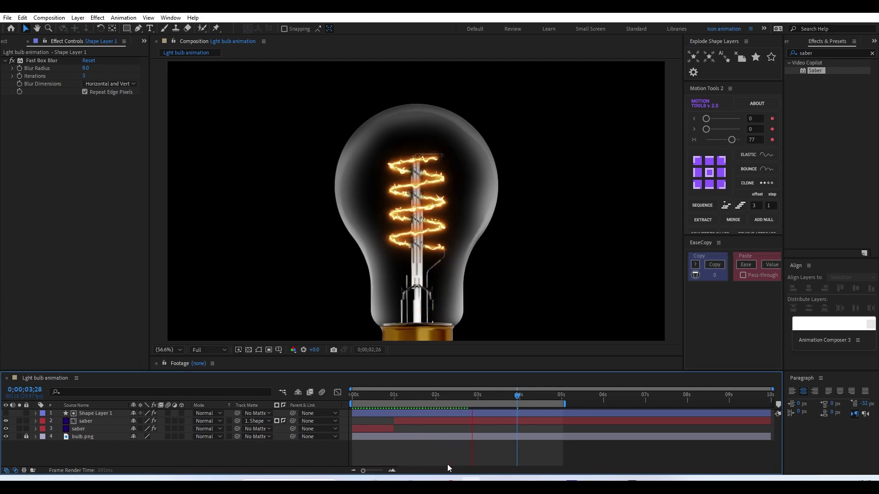
key(space)
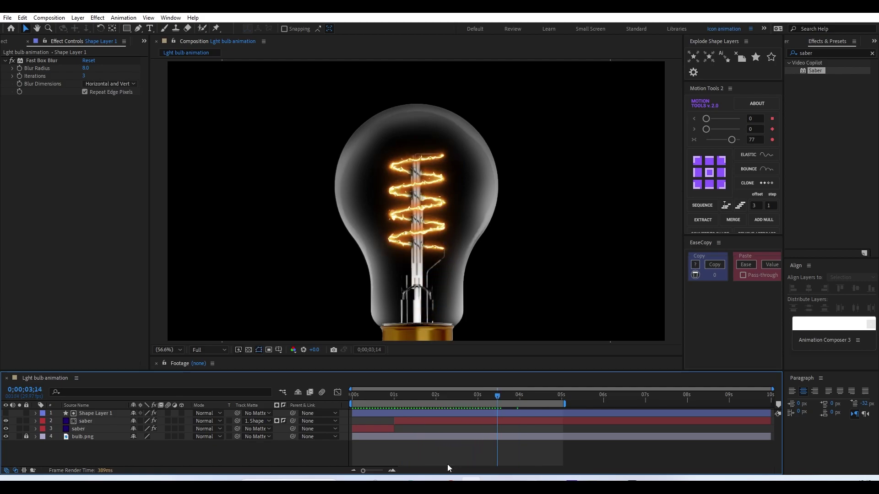
key(grave)
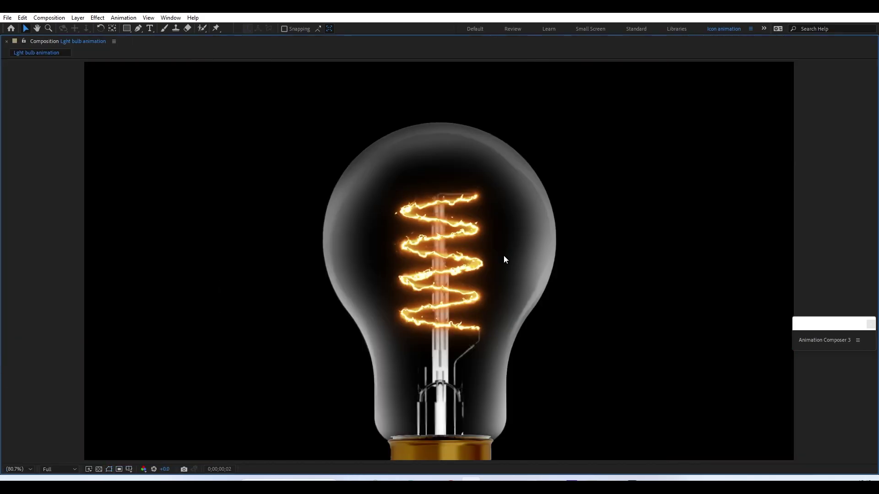
key(space)
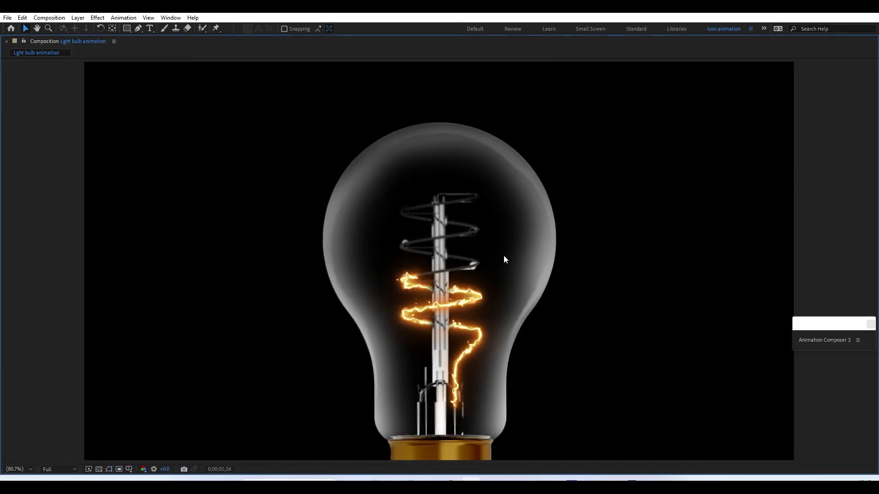